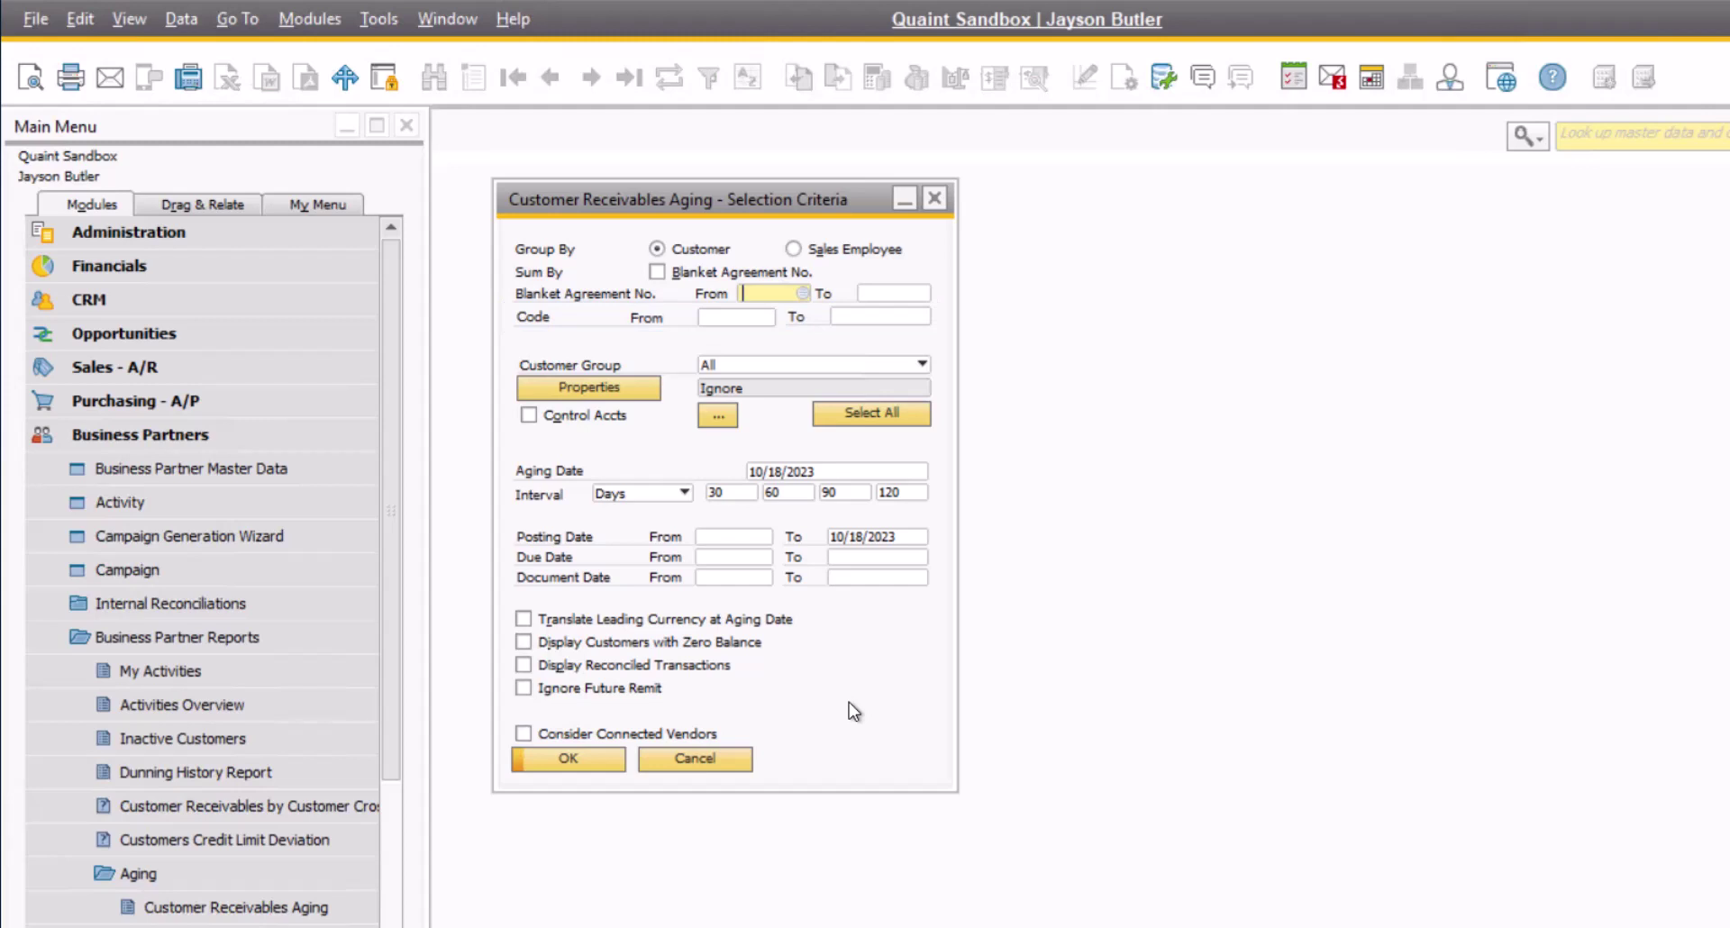
- Run the Customer Receivables Aging report for all customer groups, without restricting it to specific control accounts
left_click(867, 365)
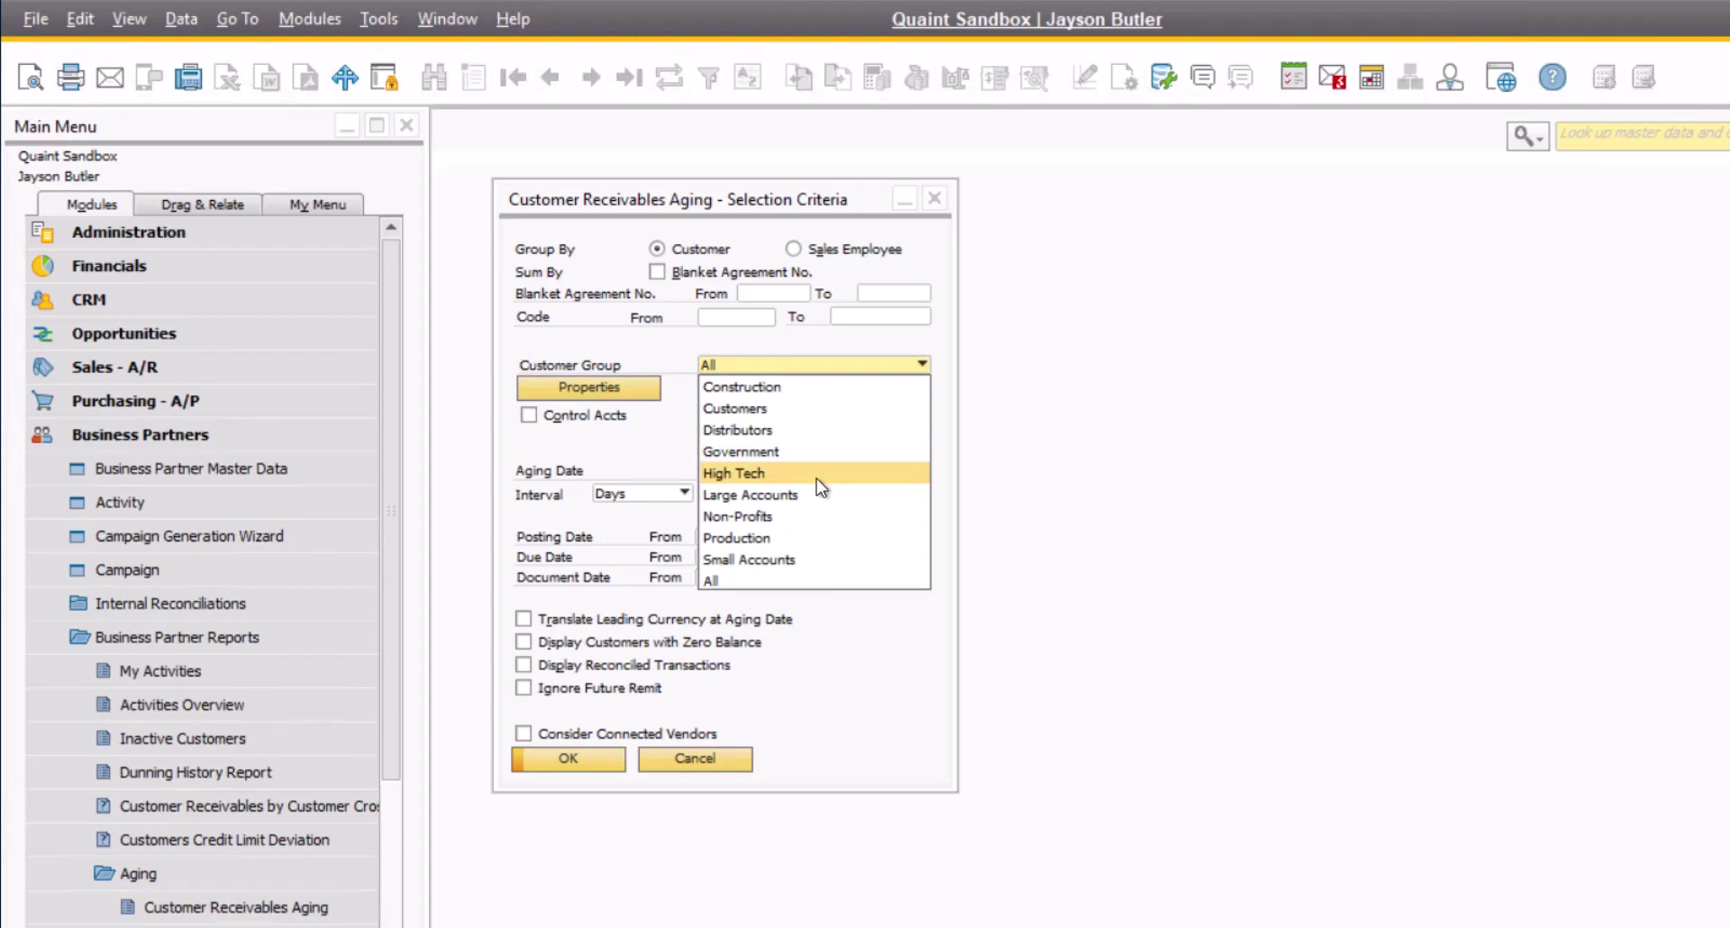
left_click(811, 577)
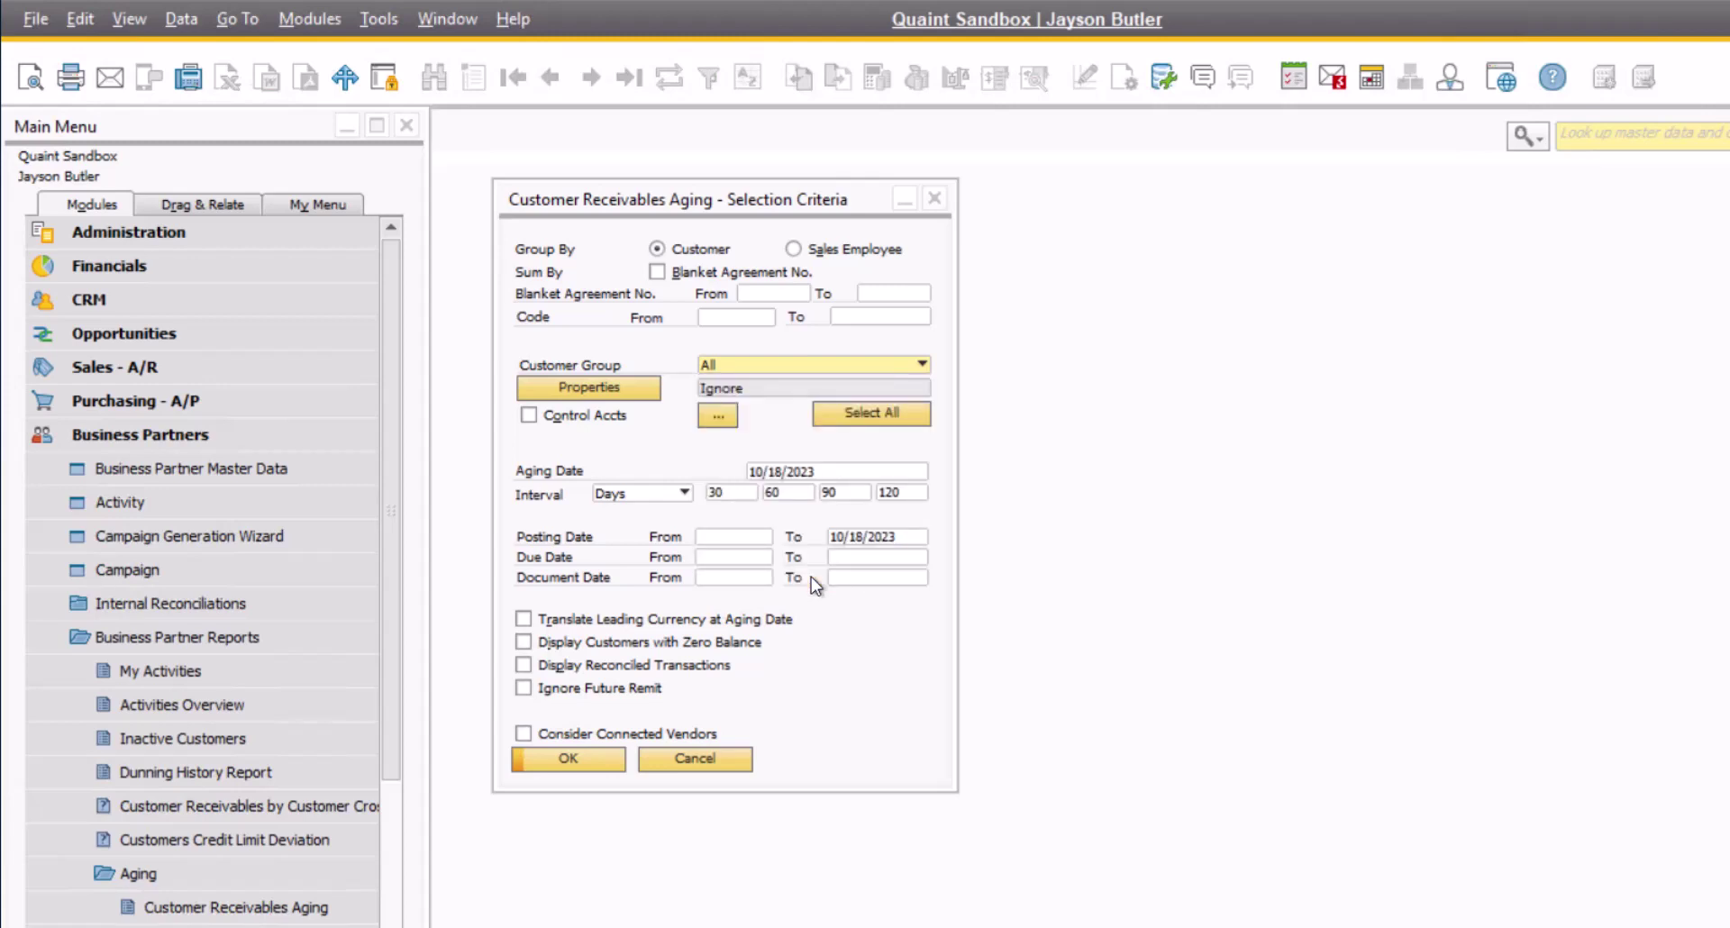
left_click(719, 418)
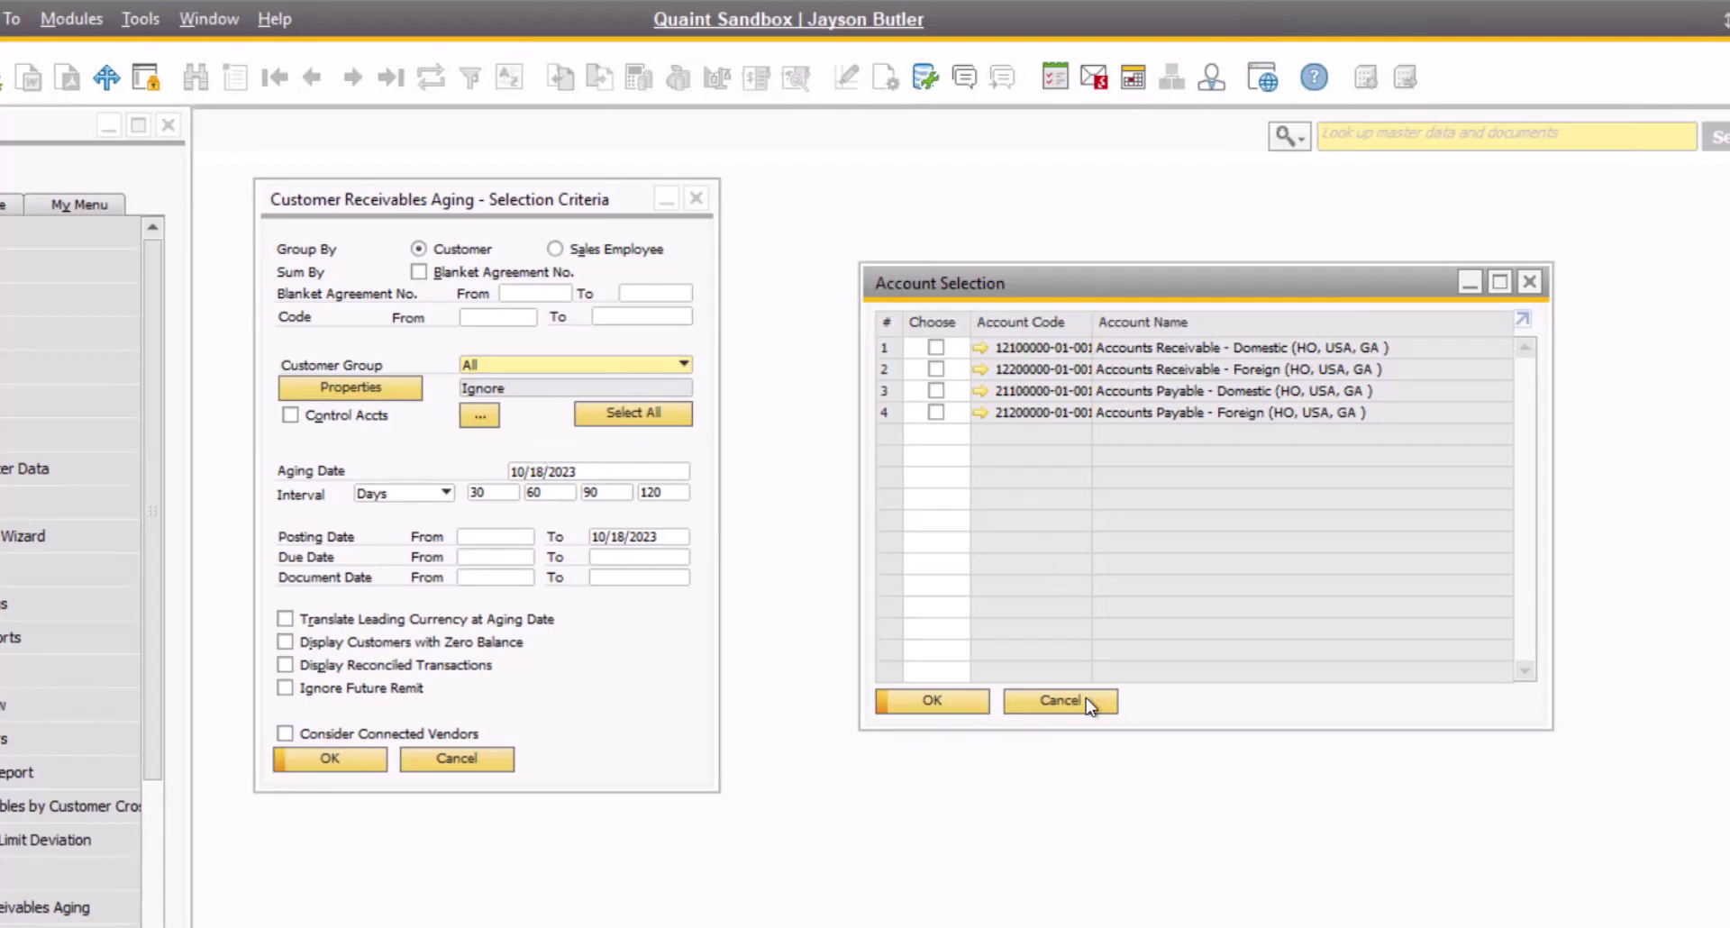
left_click(1059, 701)
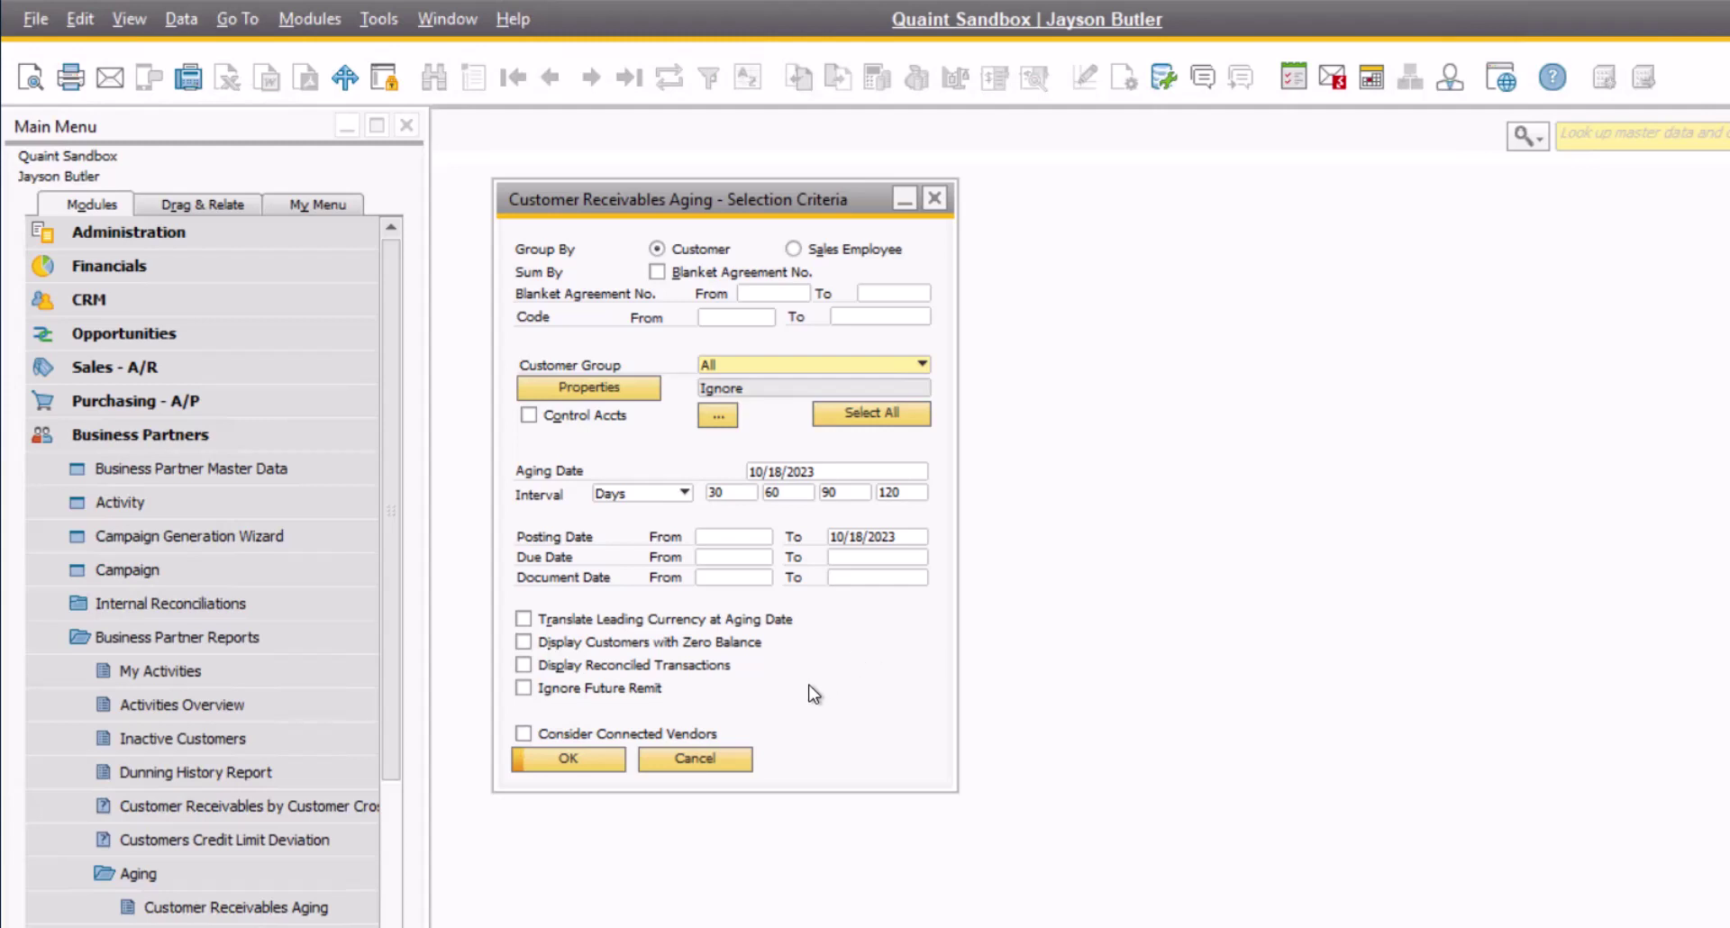
left_click(611, 765)
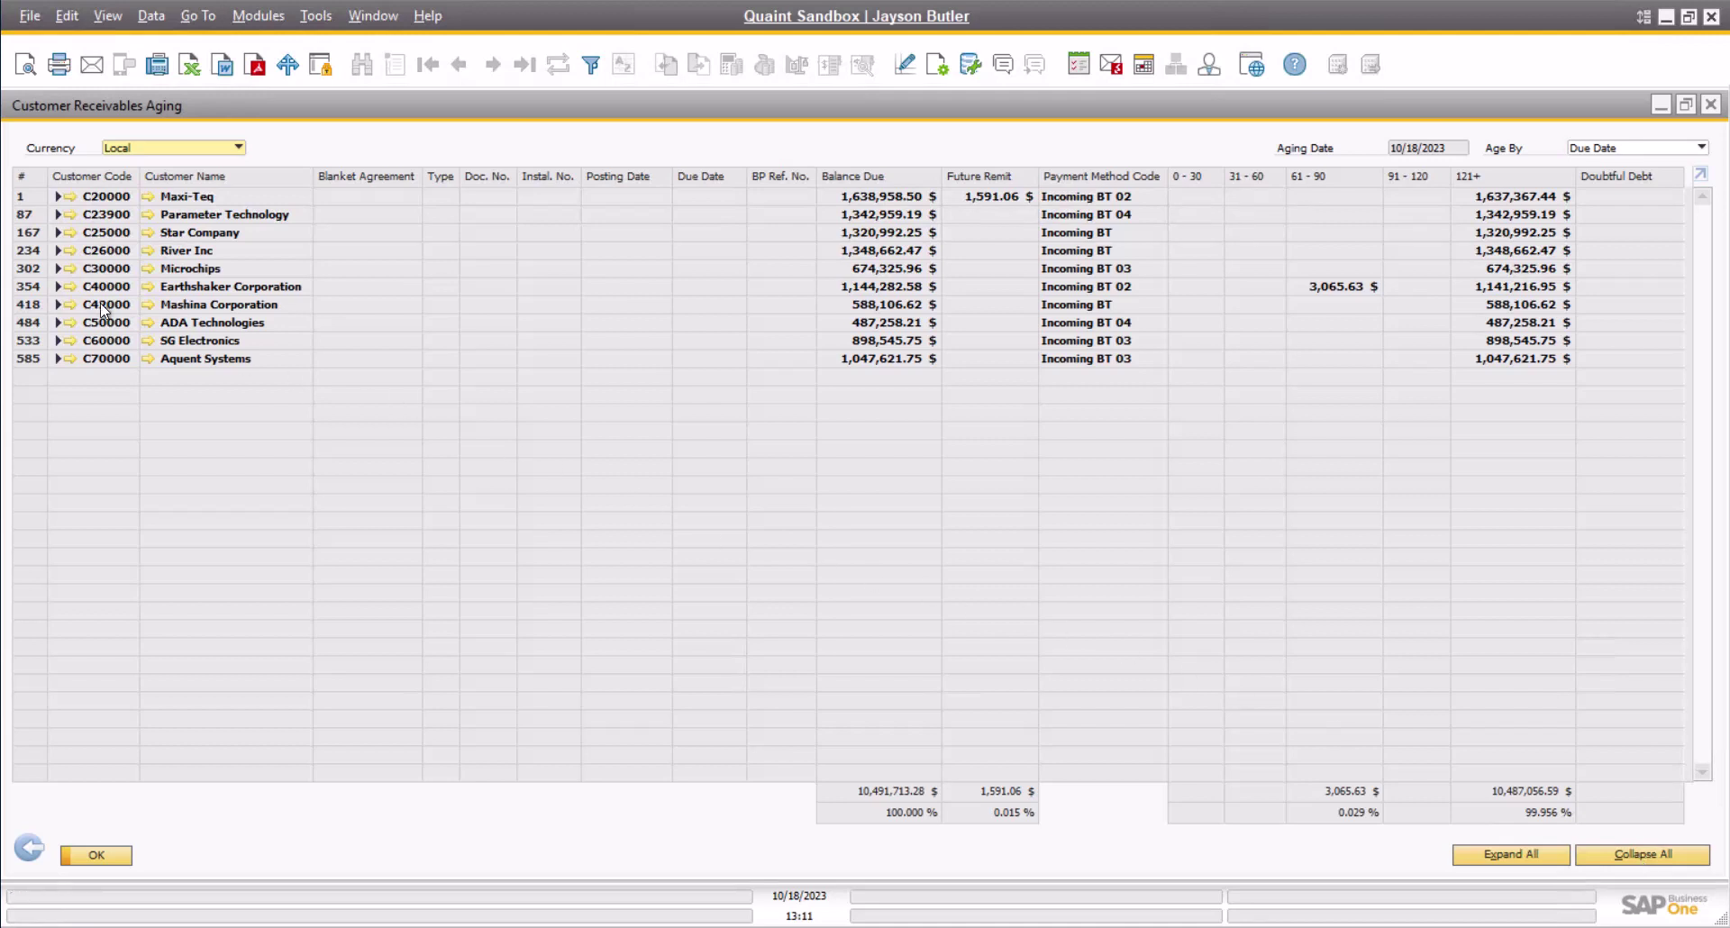
- Expand Earthshaker Corporation's receivables down to the individual transactions and review them through the most recent invoice
left_click(58, 287)
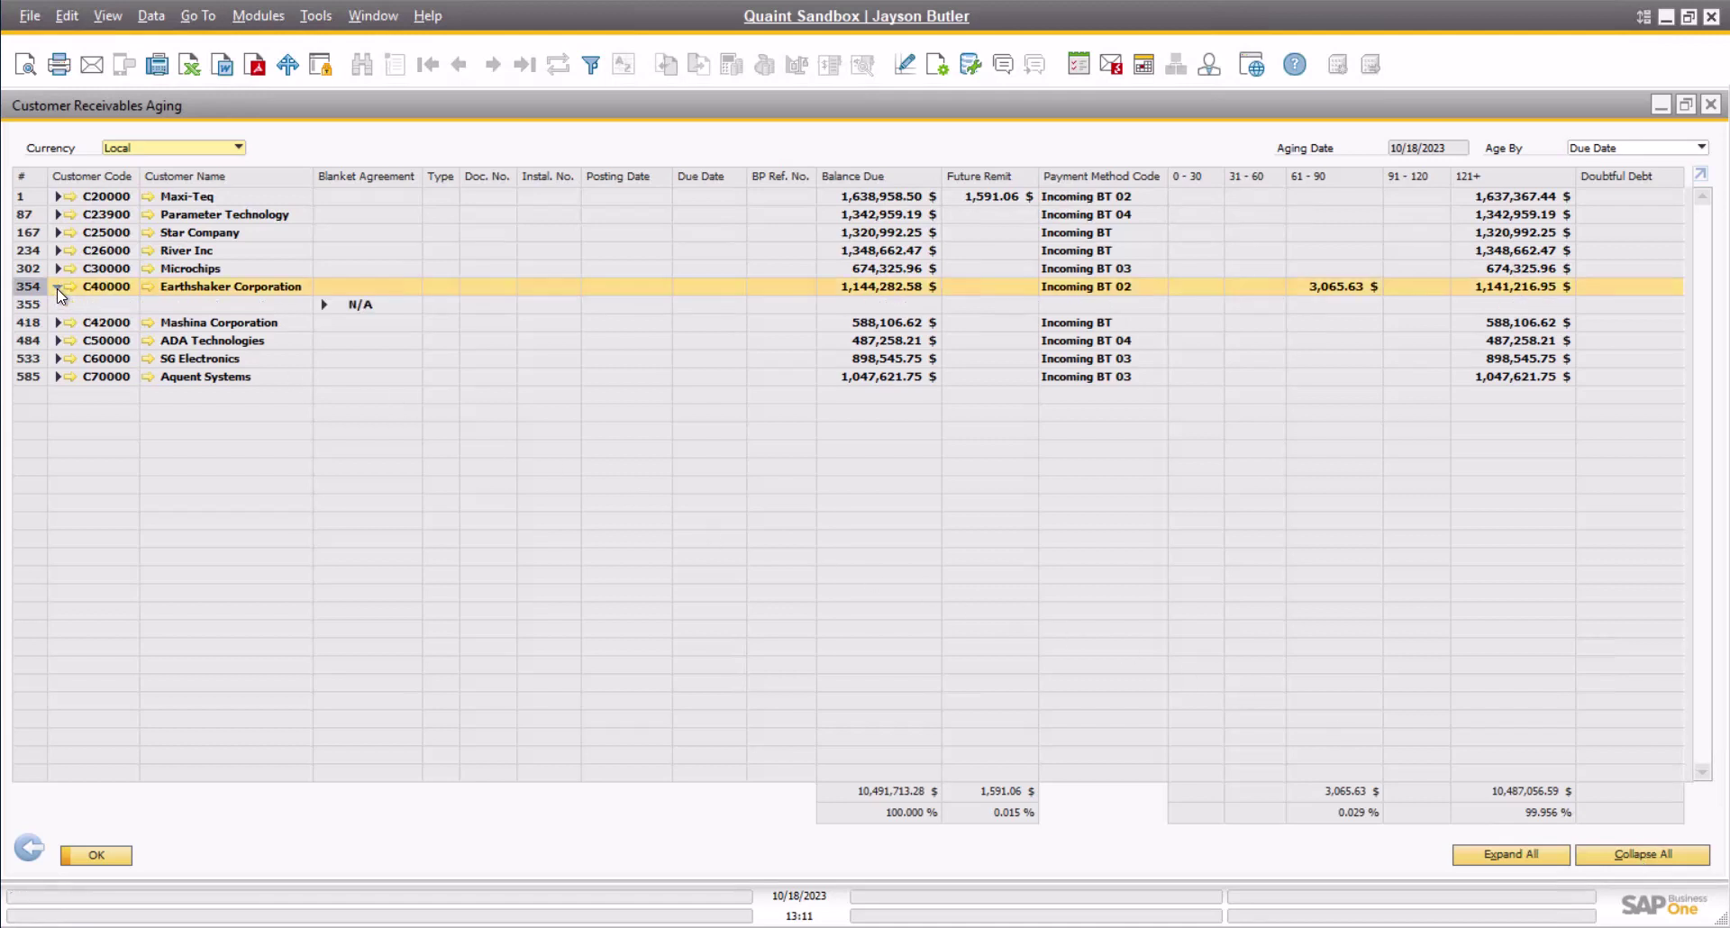
left_click(323, 304)
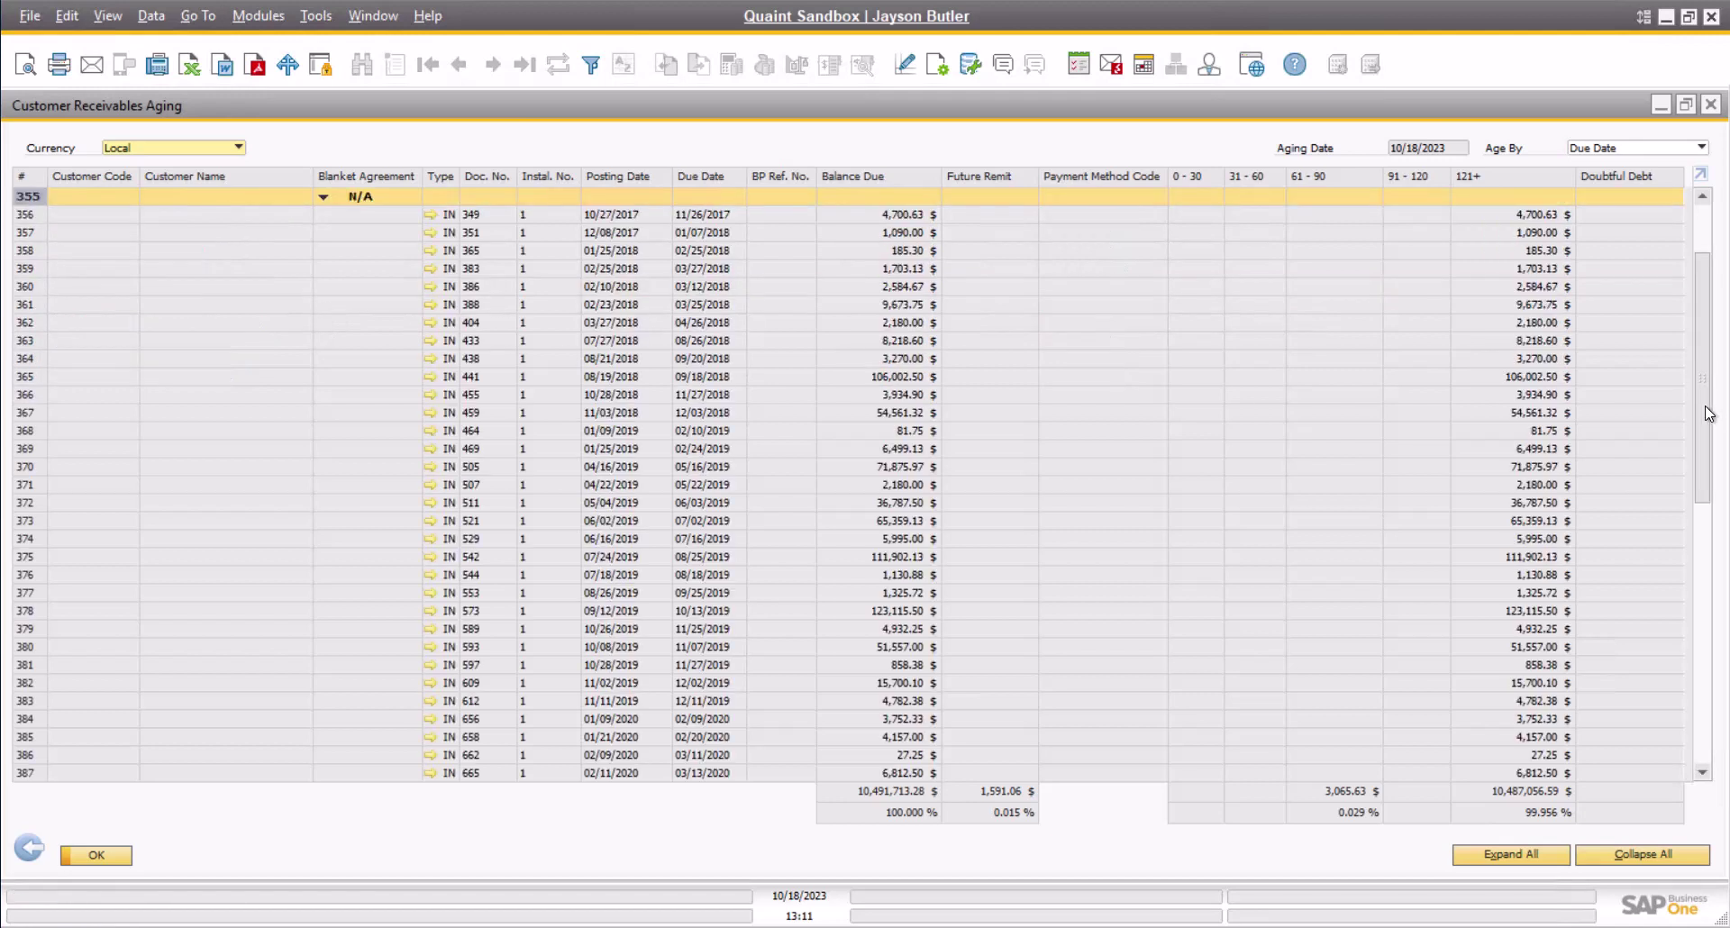
left_click_drag(1708, 412, 1721, 712)
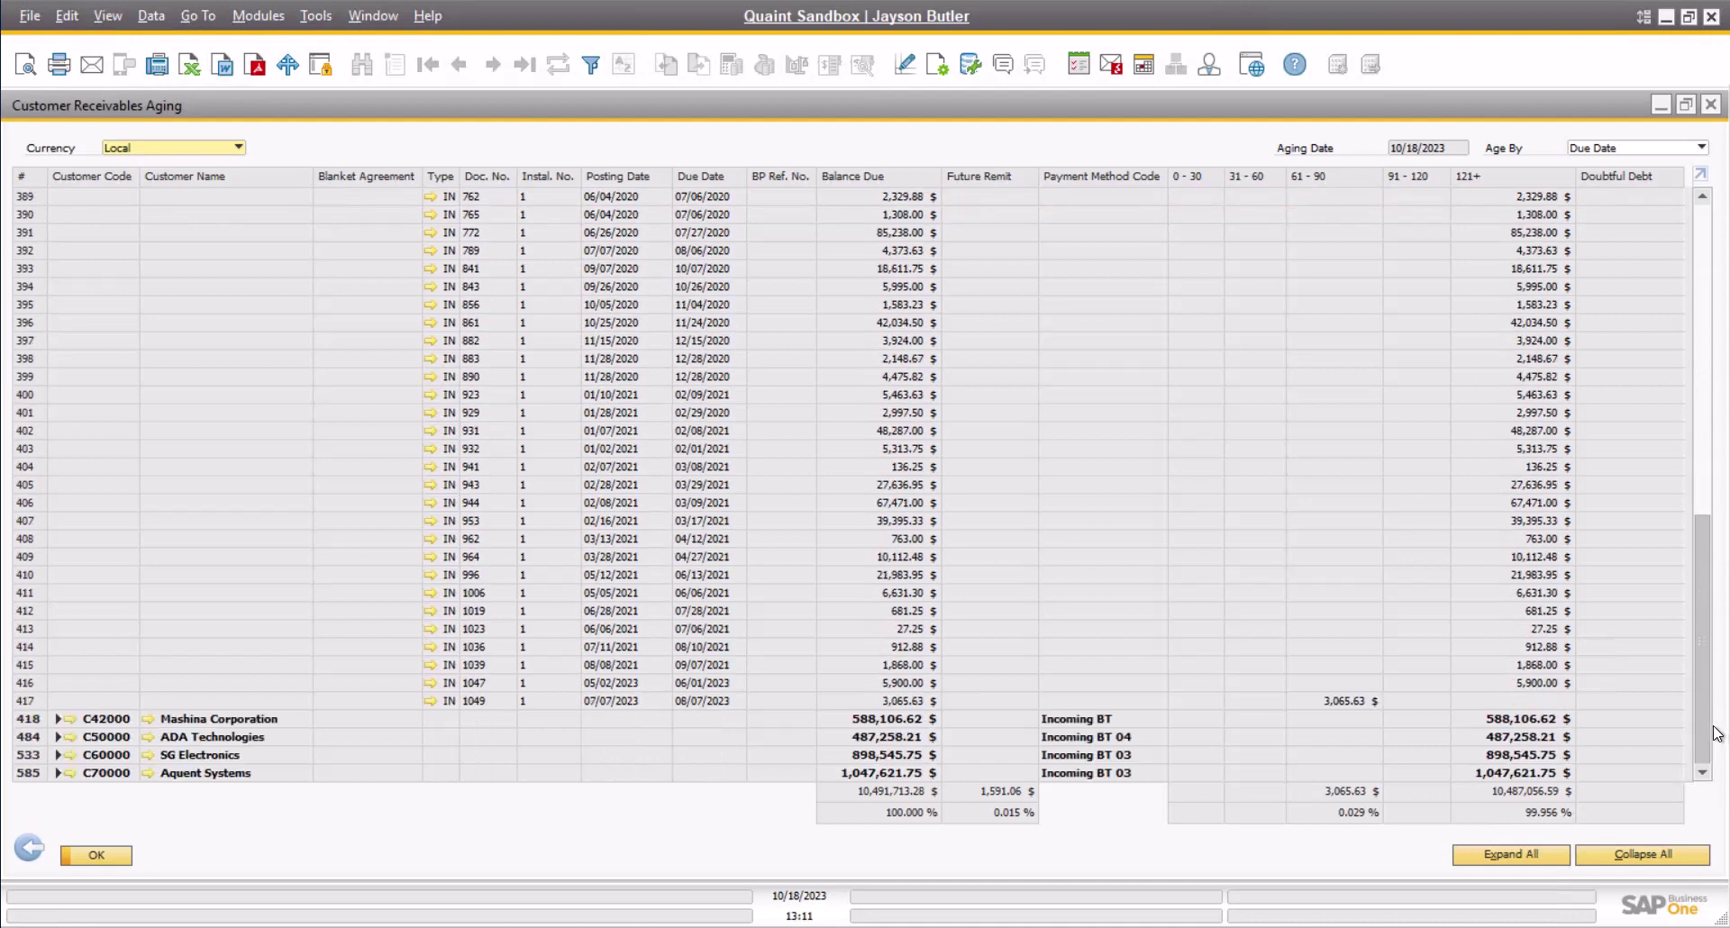
- Inspect the A/R invoice behind Earthshaker Corporation's 61–90 day balance and close it
left_click(26, 702)
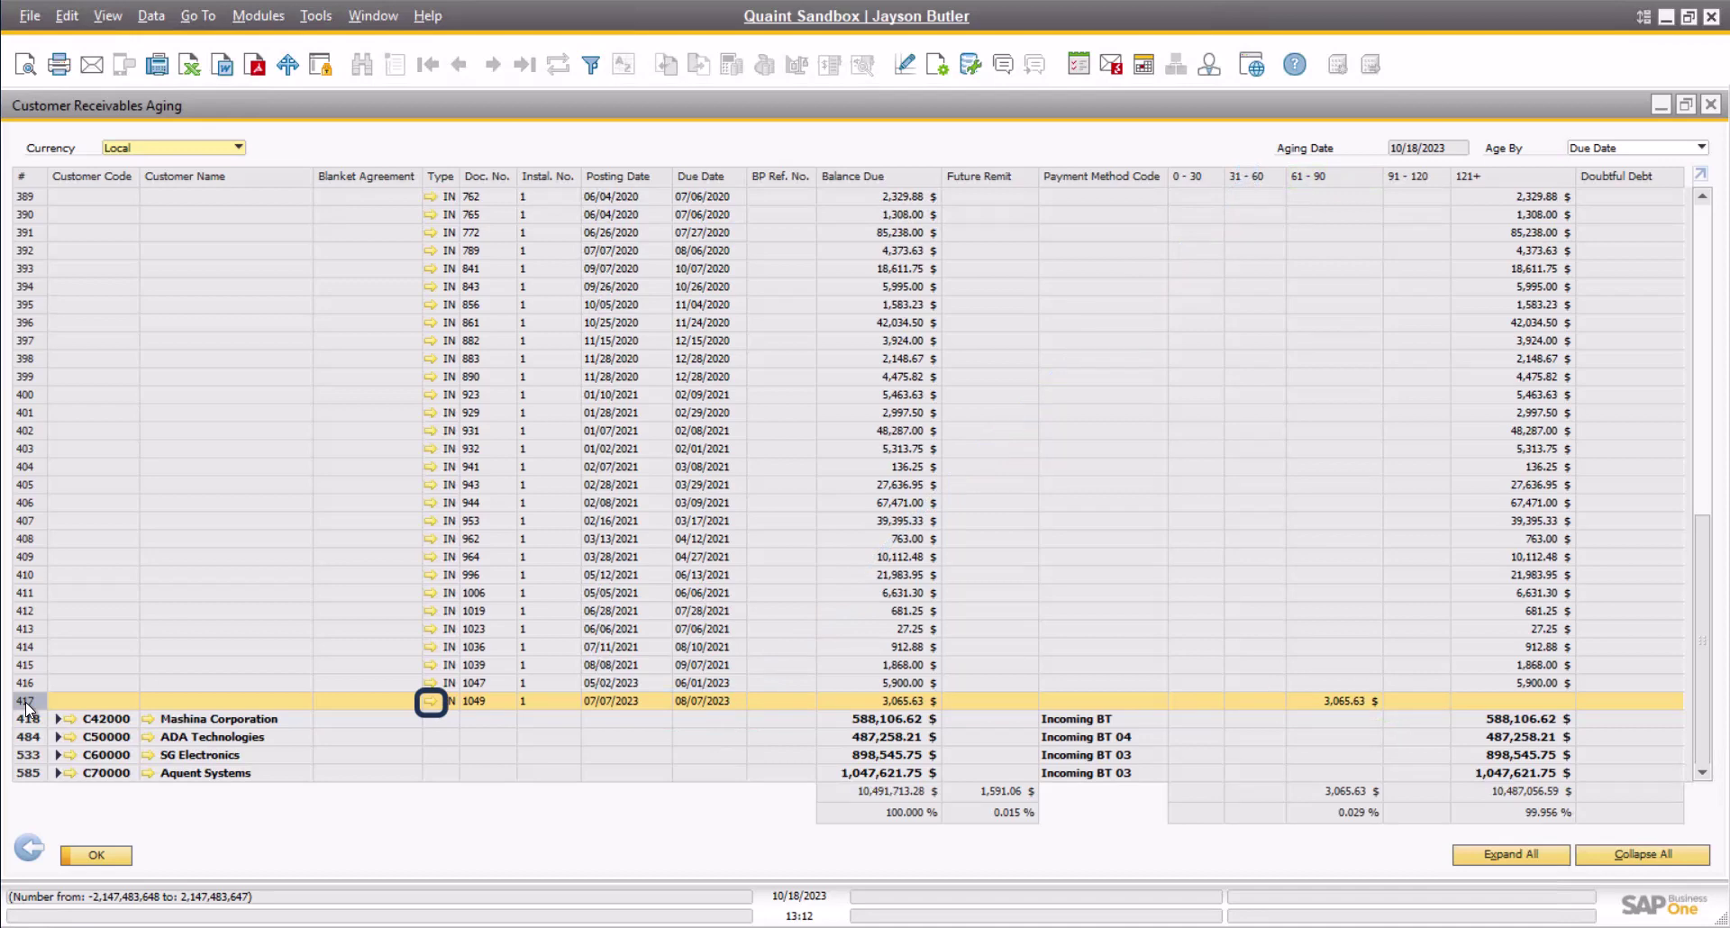
left_click(433, 703)
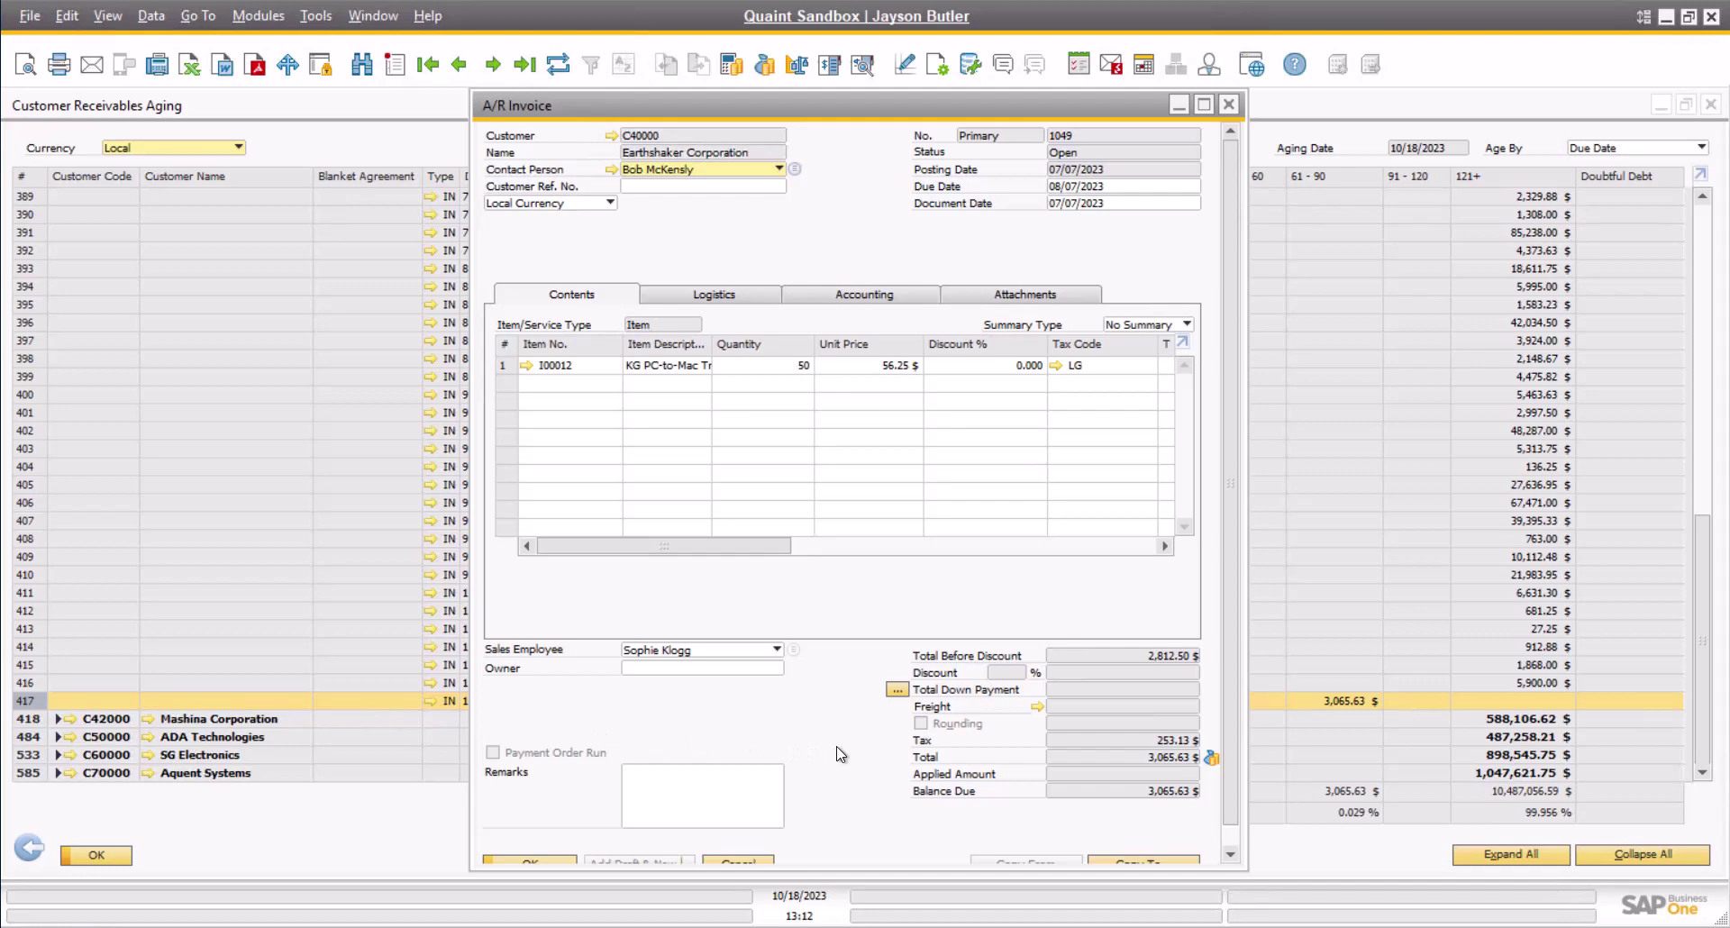
left_click(748, 860)
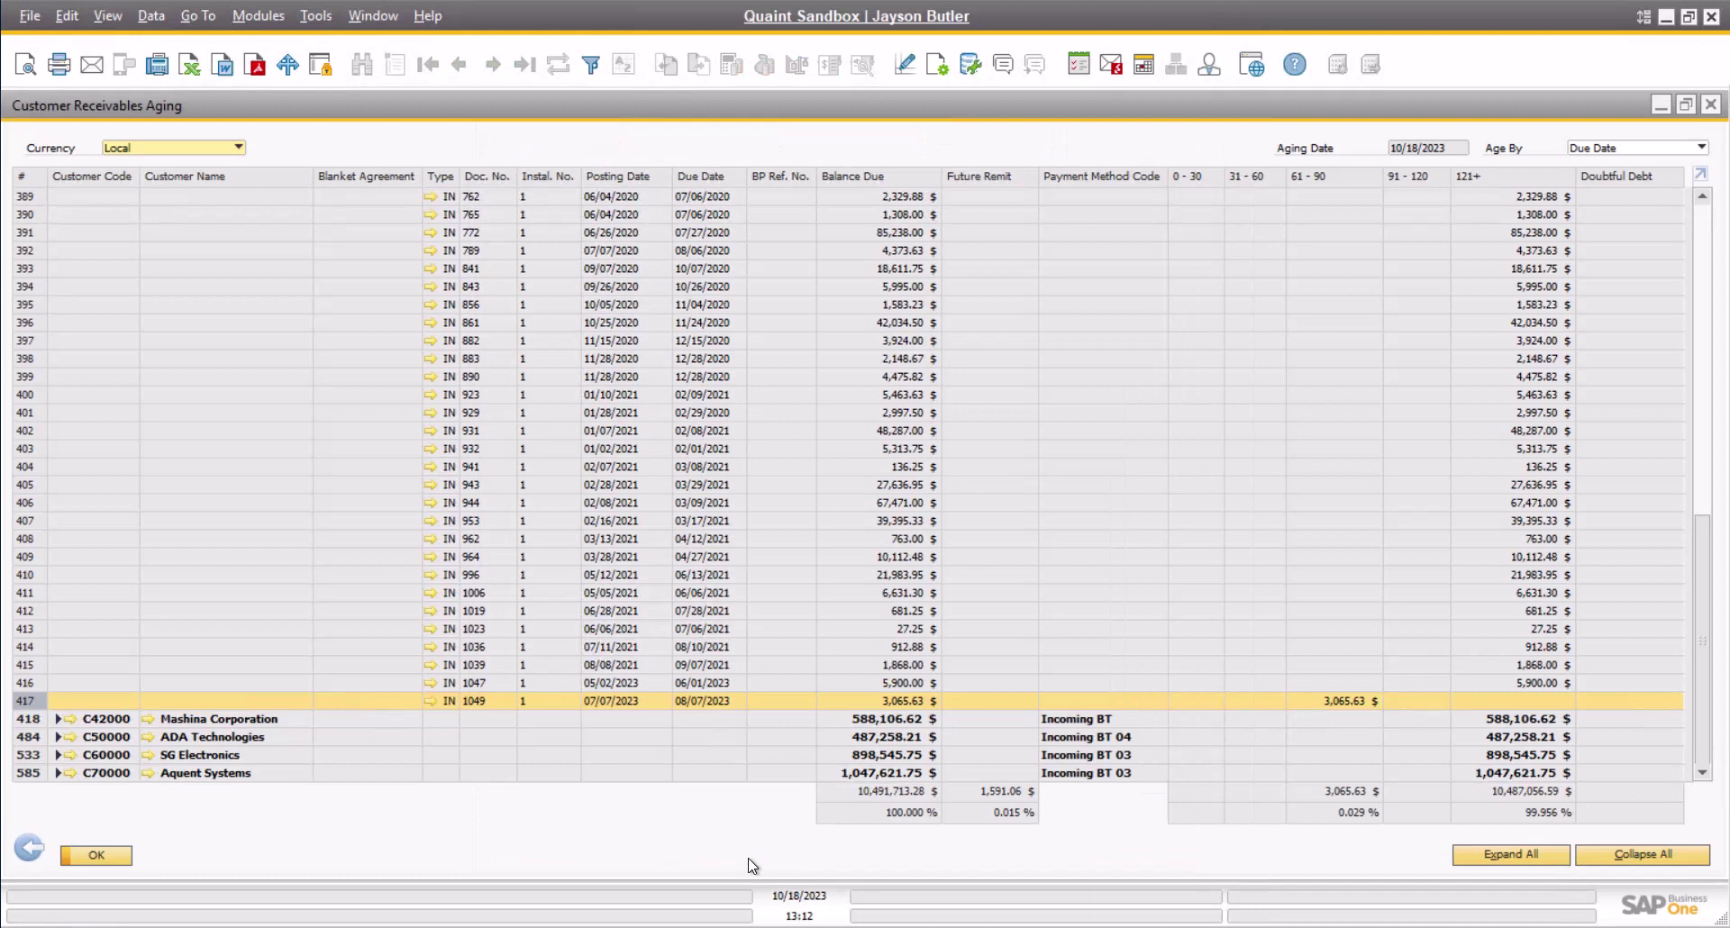
- Collapse all customers and expand Maxi-Teq down to its individual transactions to review the Future Remit items
left_click(1661, 858)
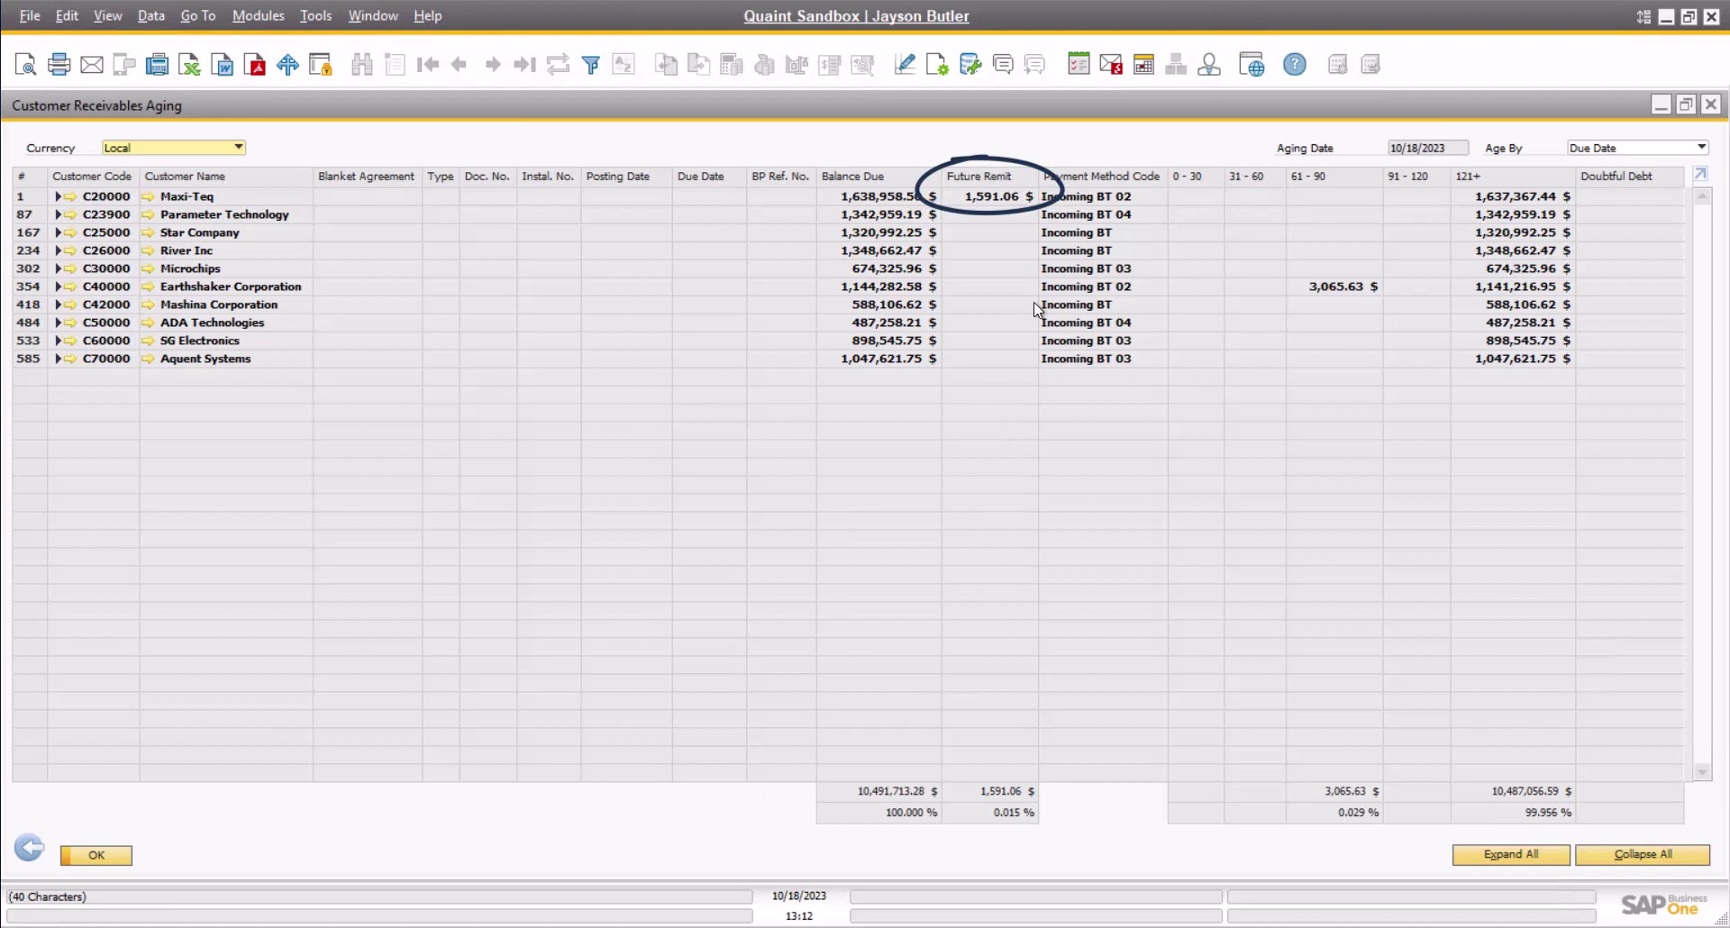
left_click(57, 196)
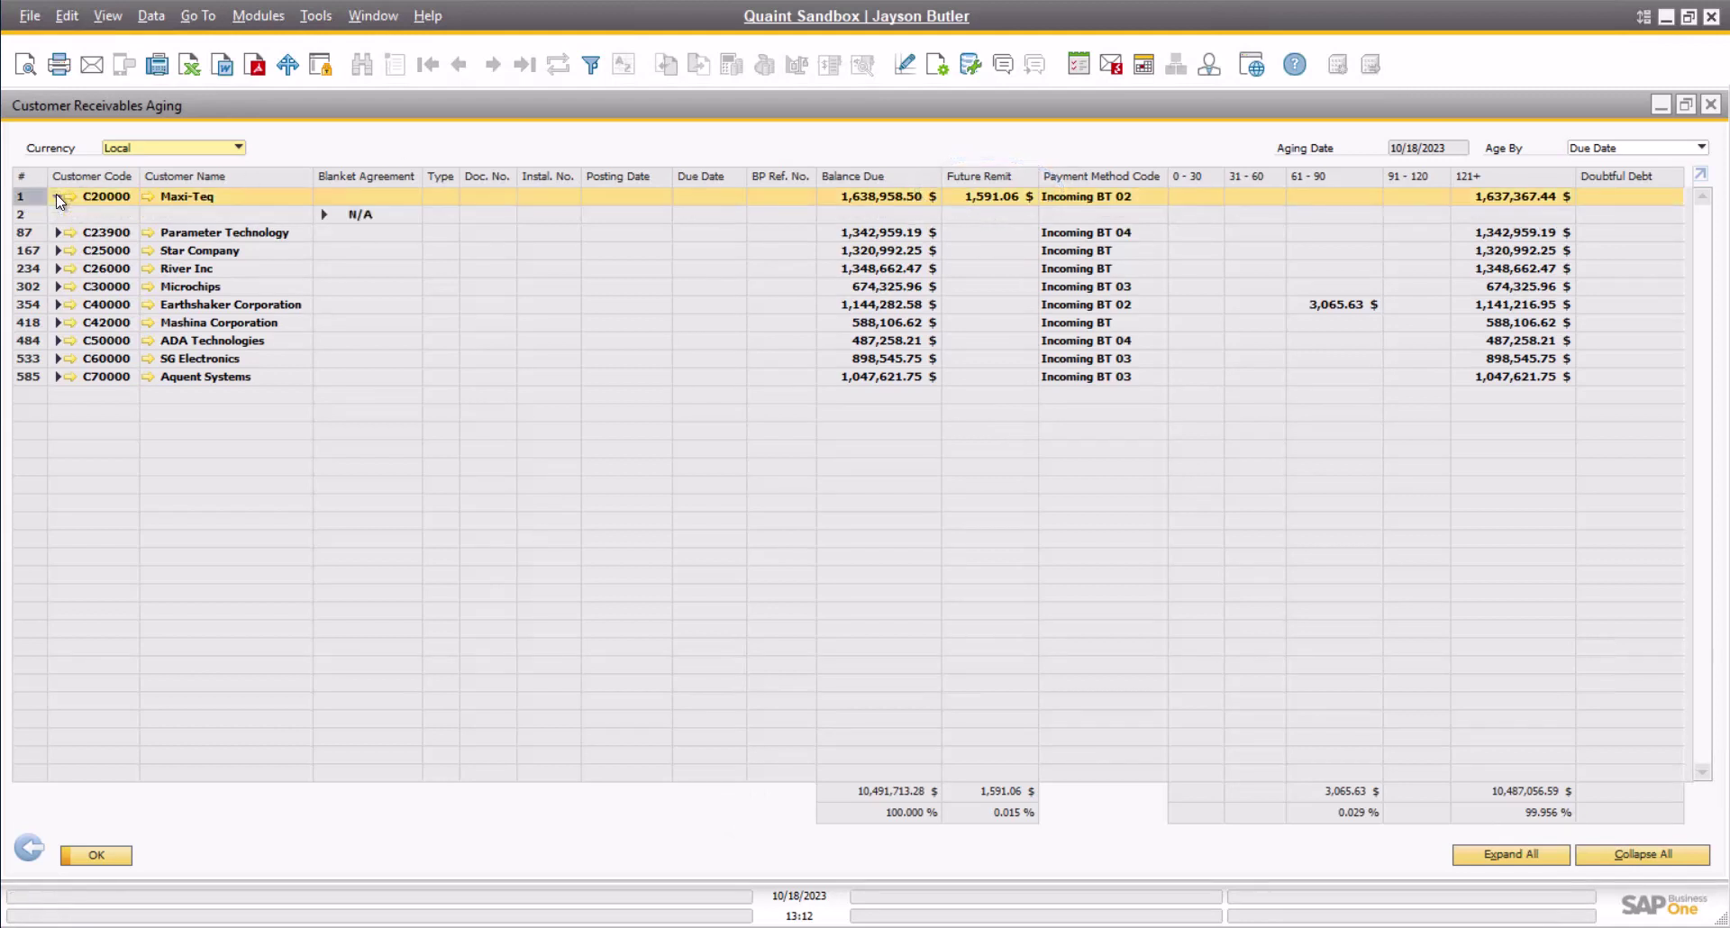
left_click(324, 214)
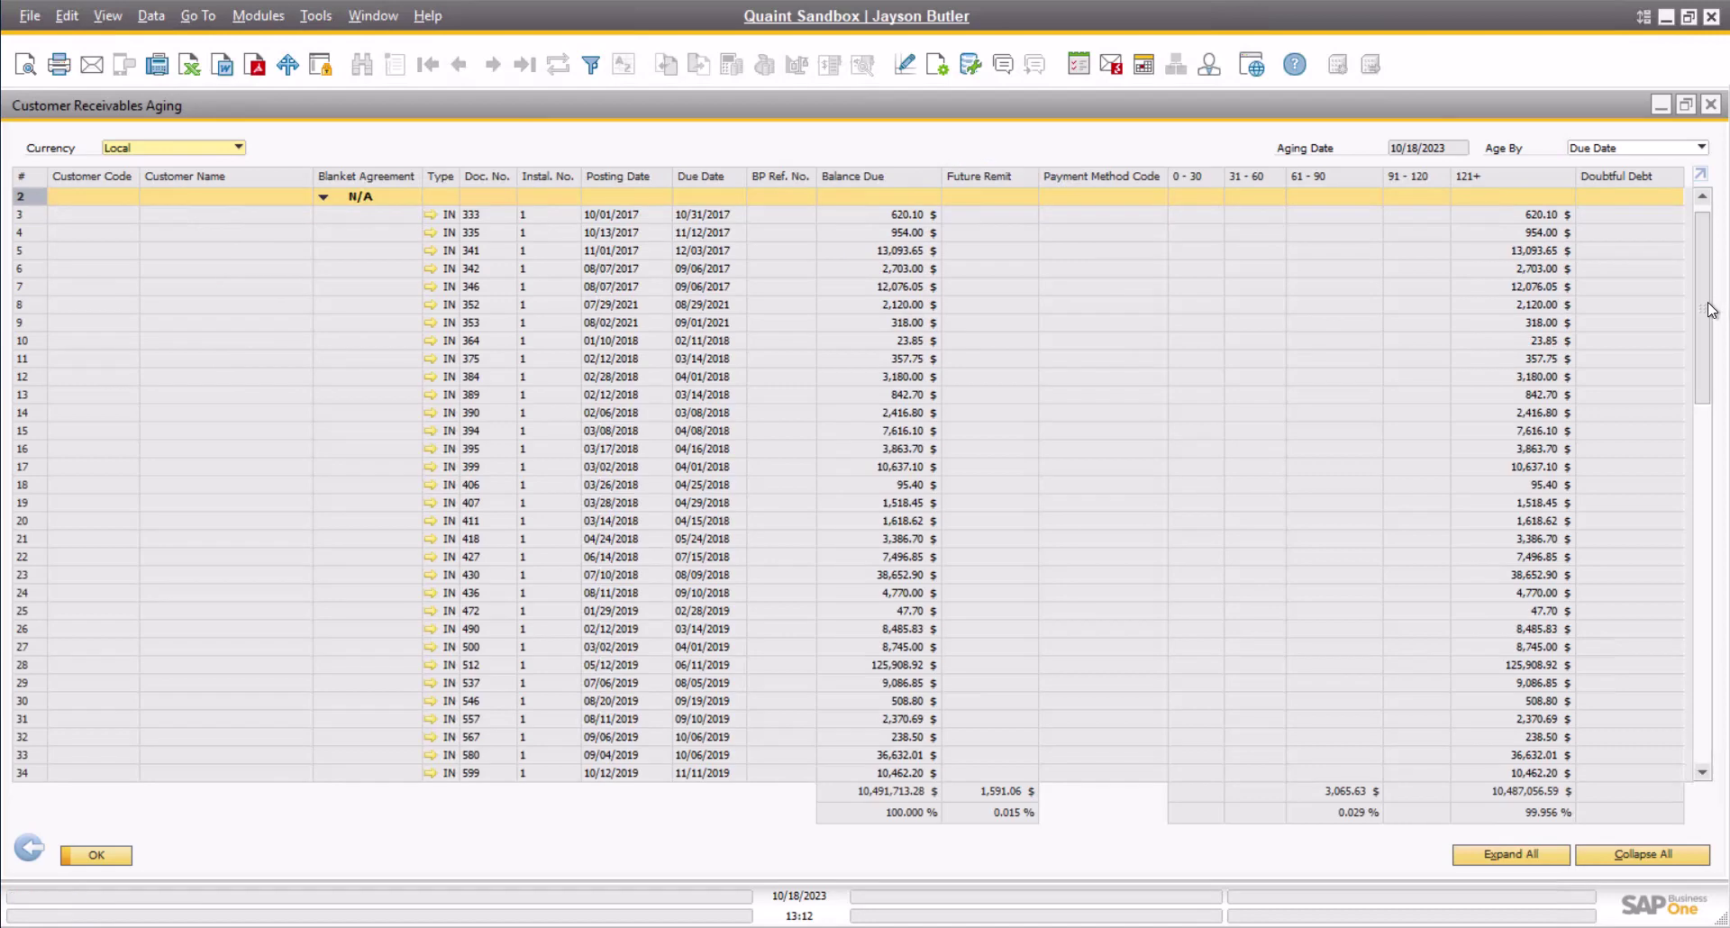
left_click_drag(1706, 301, 1689, 668)
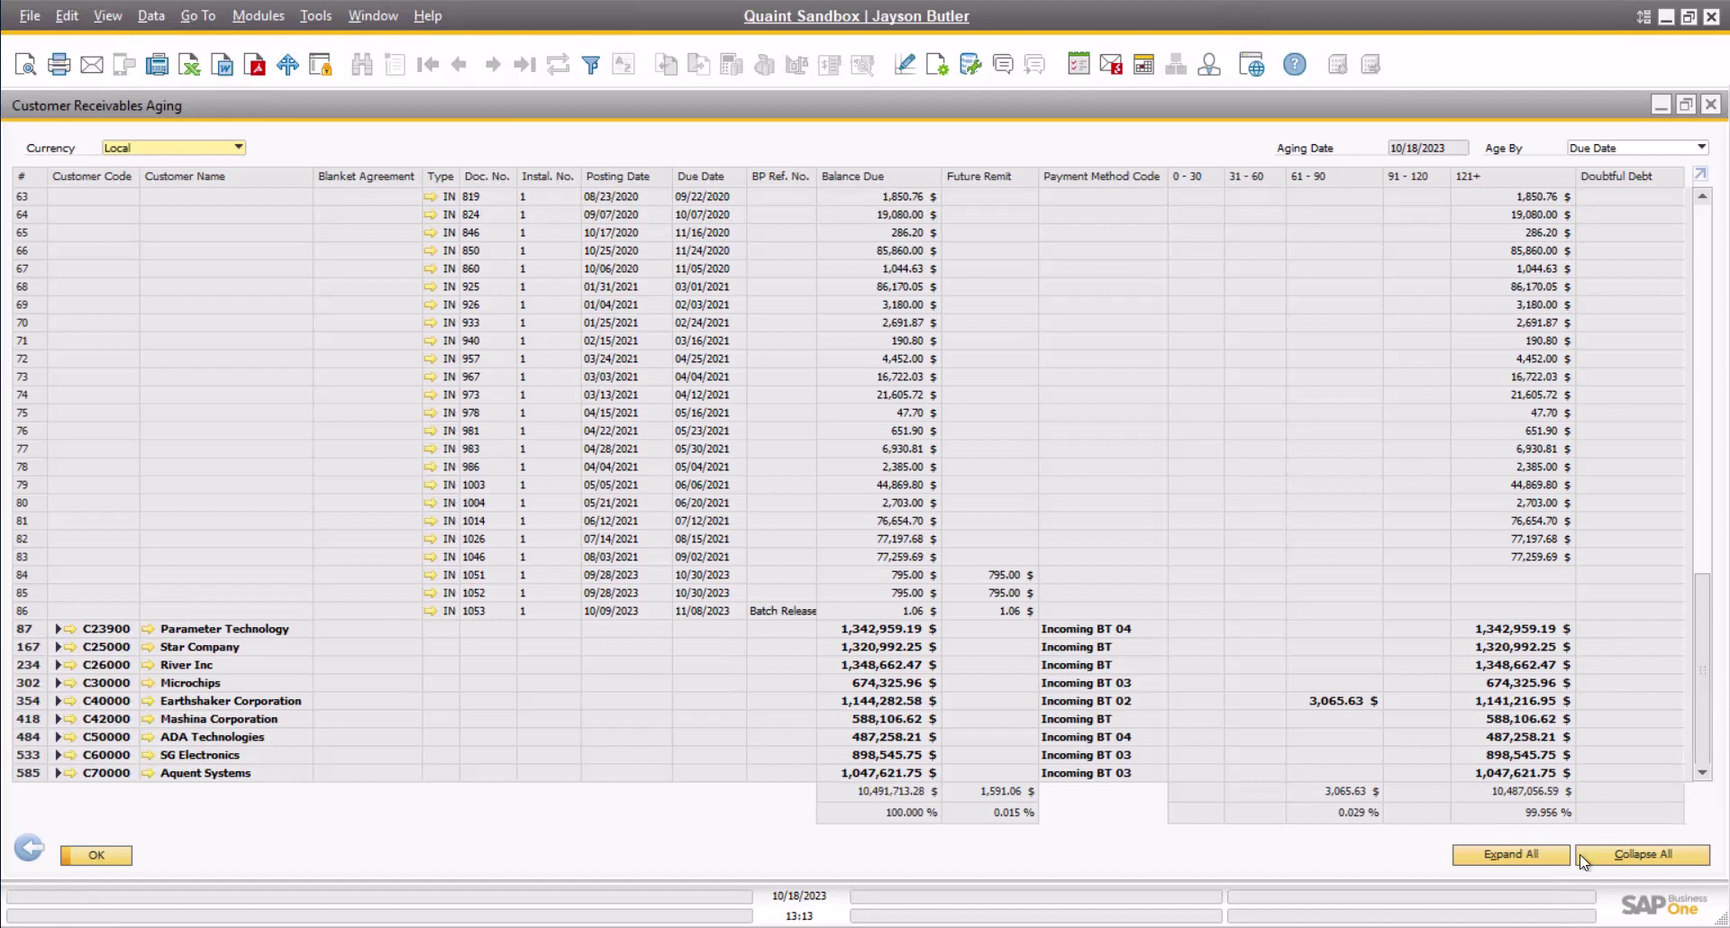
- Expand and re-collapse all customers in the aging report, and look at the grid's table copy option
left_click(1545, 858)
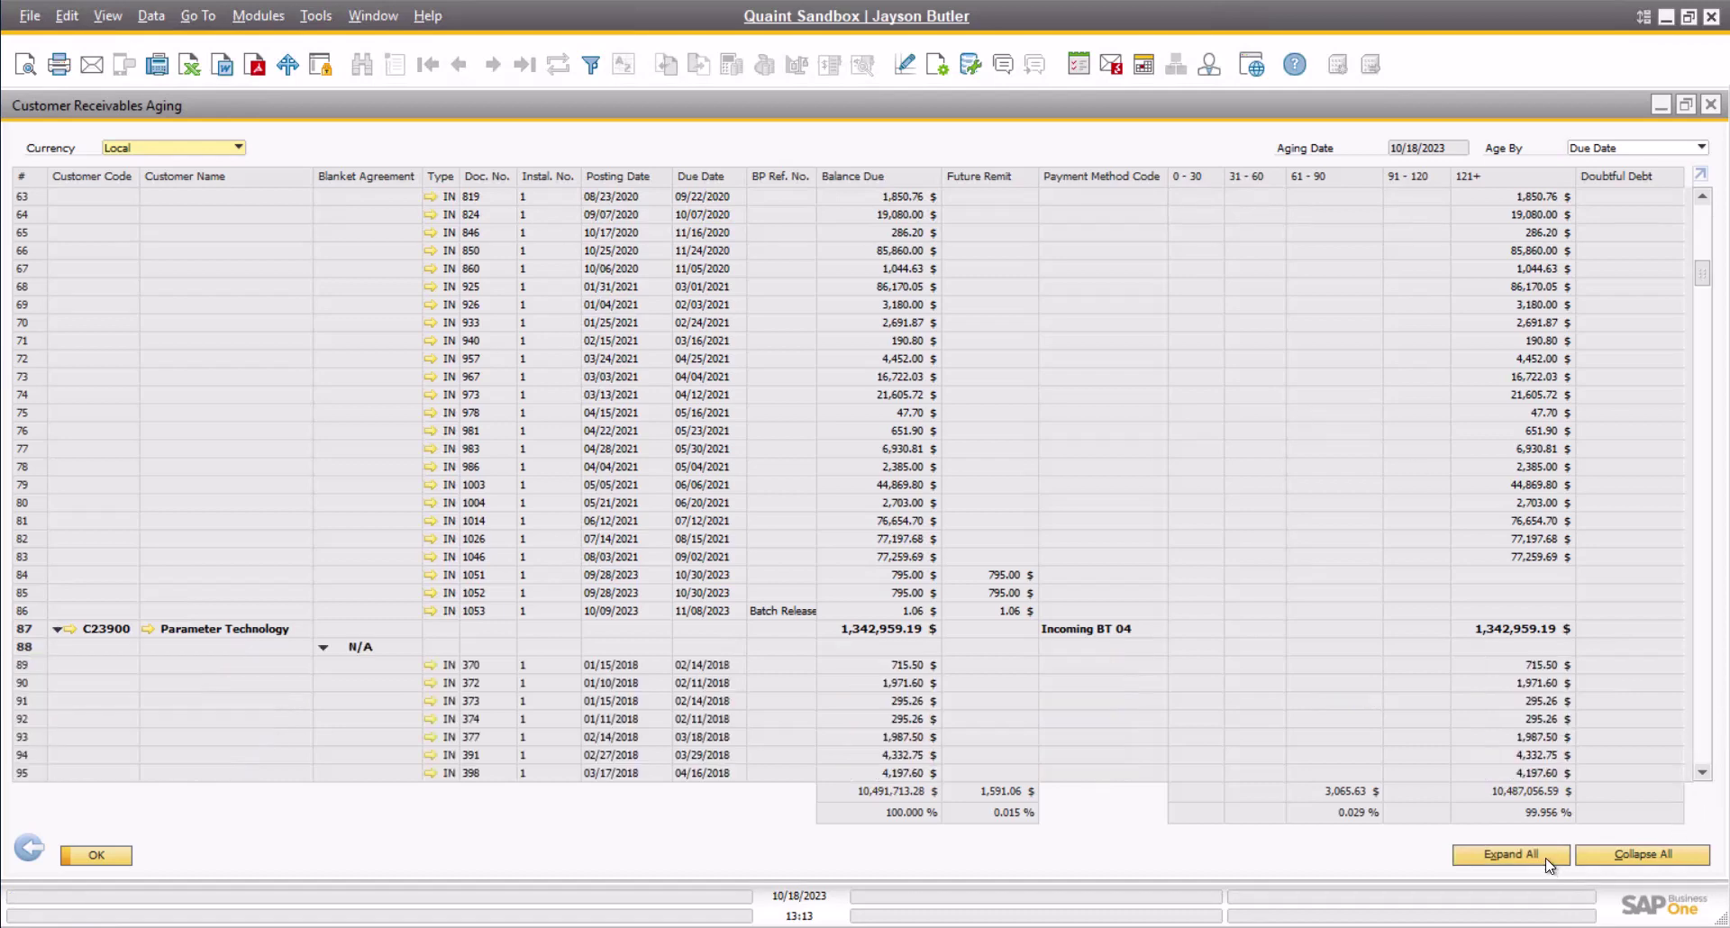
left_click(1663, 854)
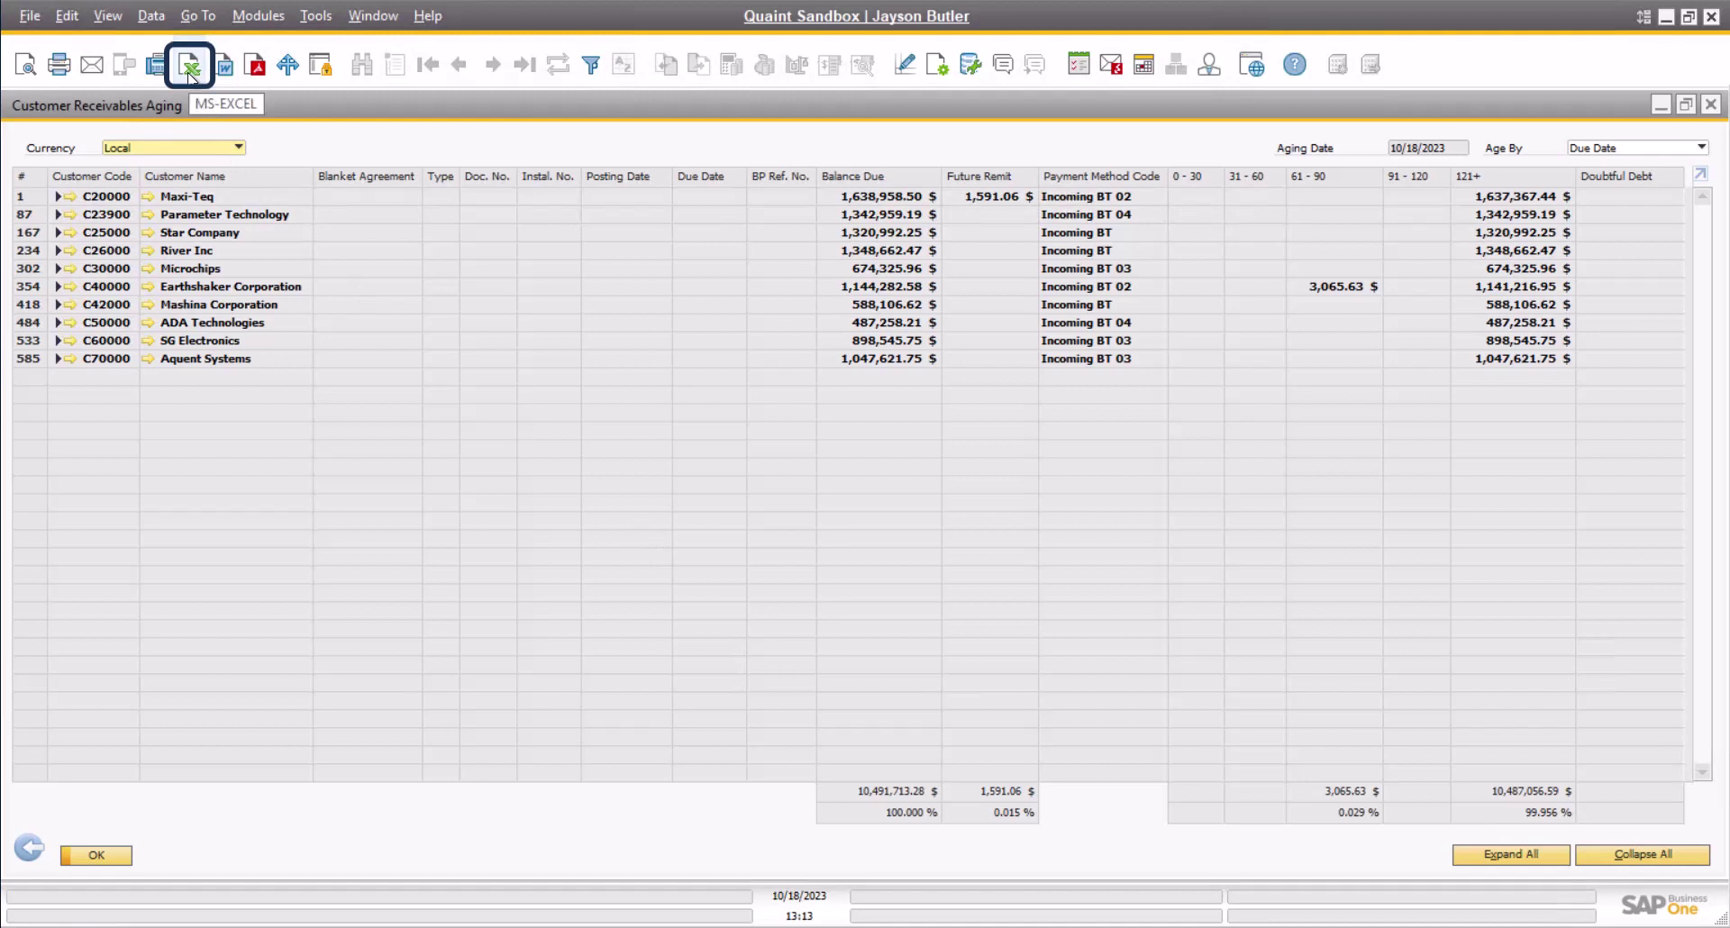
right_click(29, 187)
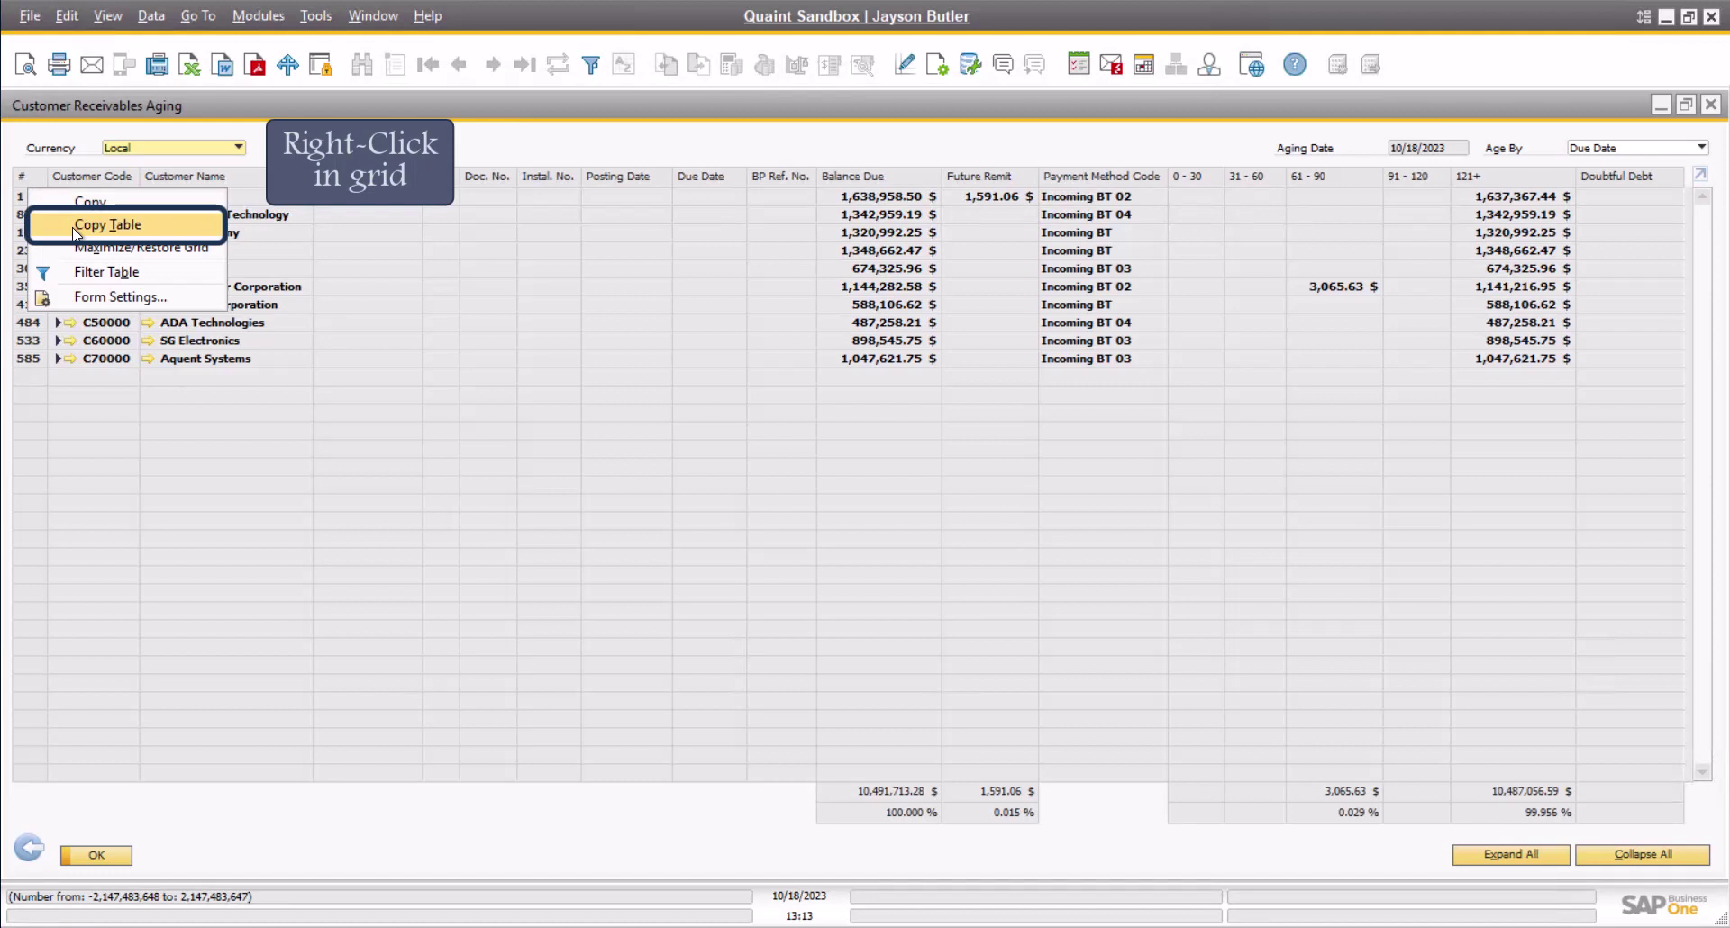
left_click(323, 468)
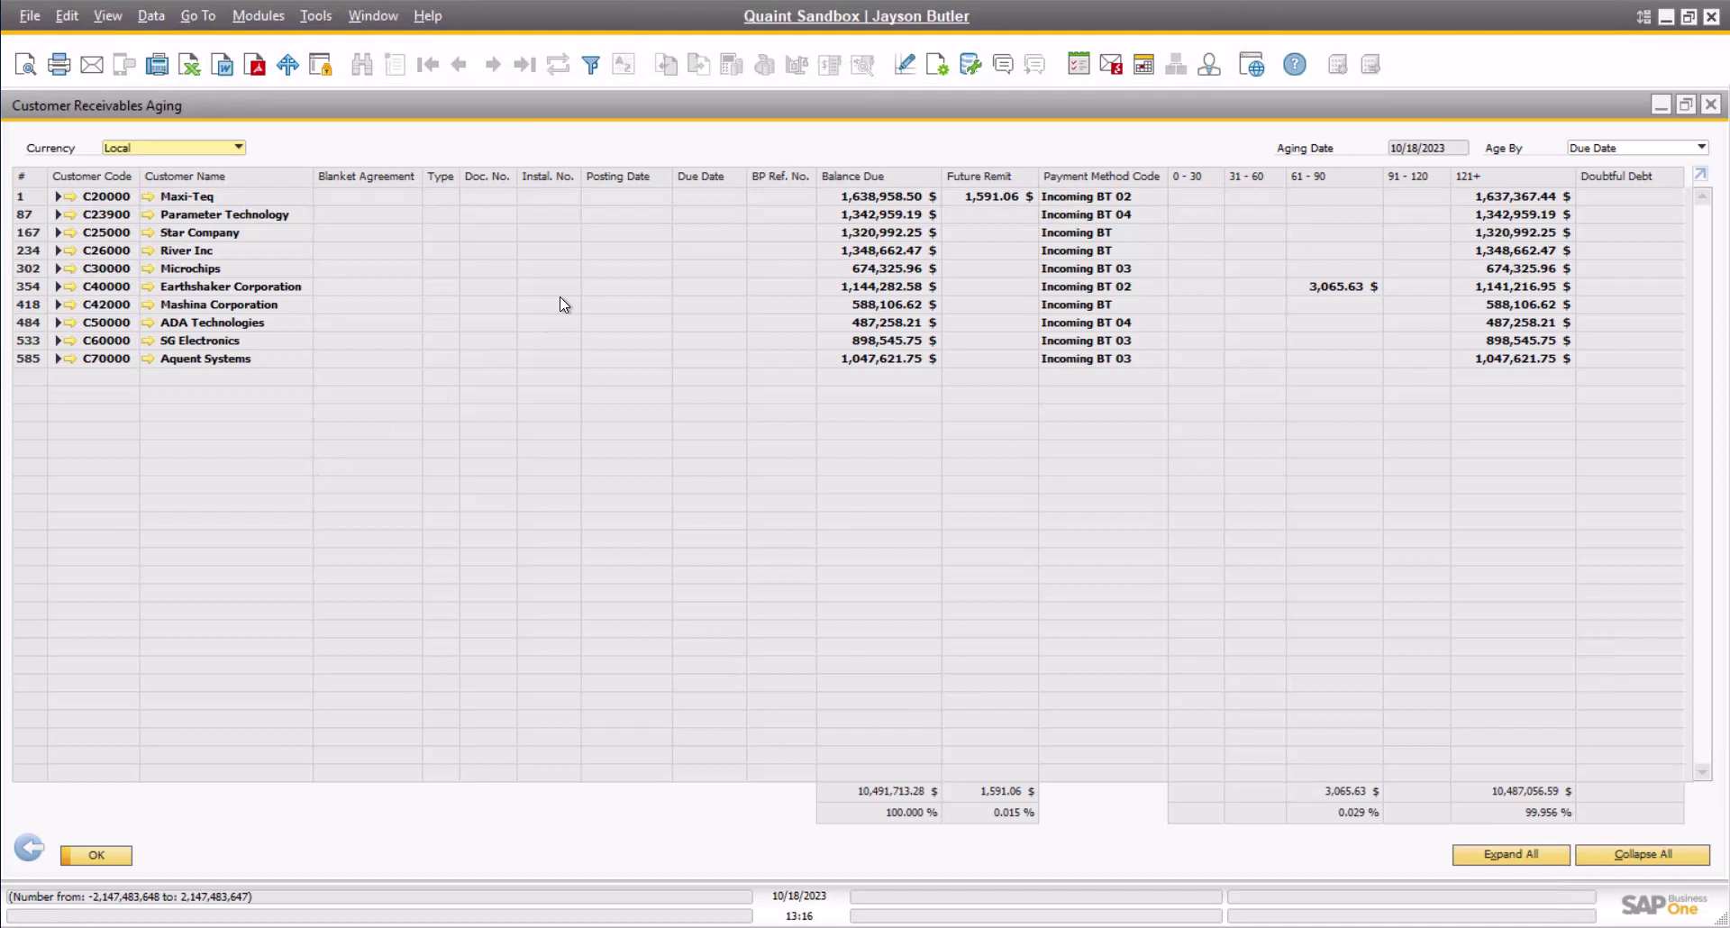
- Preview the Receivables Aging Summary Report with the Business Partner Aging With Chart (Summary) layout, close it, and bring up the print options again
left_click(30, 15)
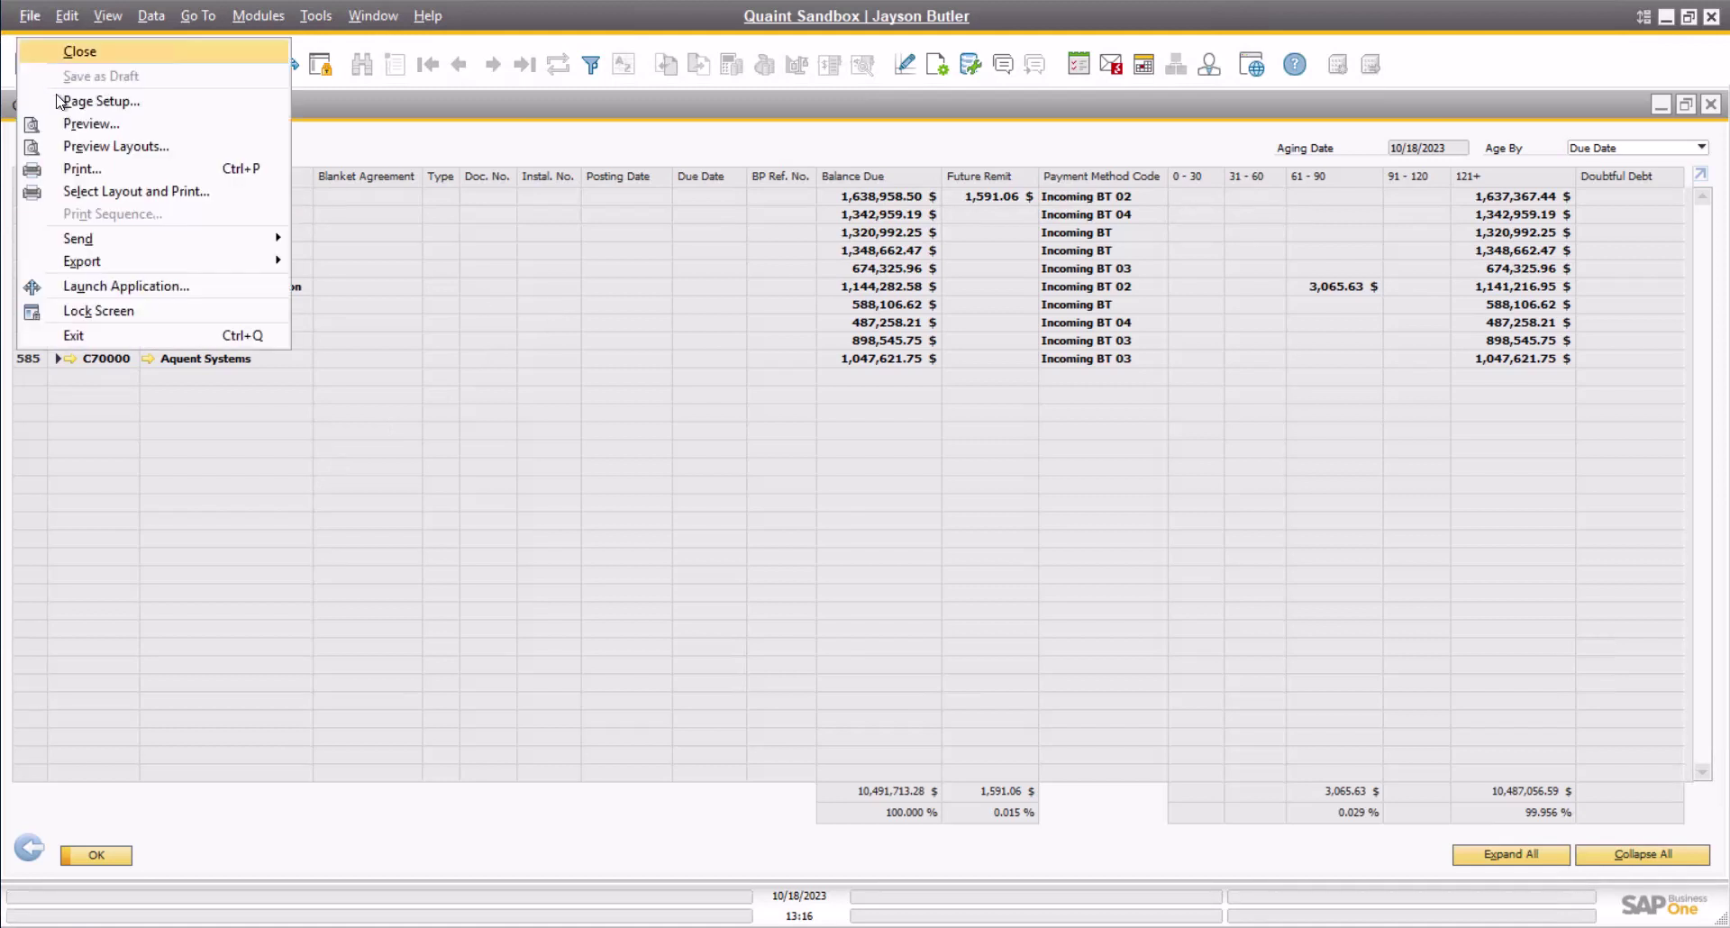
left_click(77, 147)
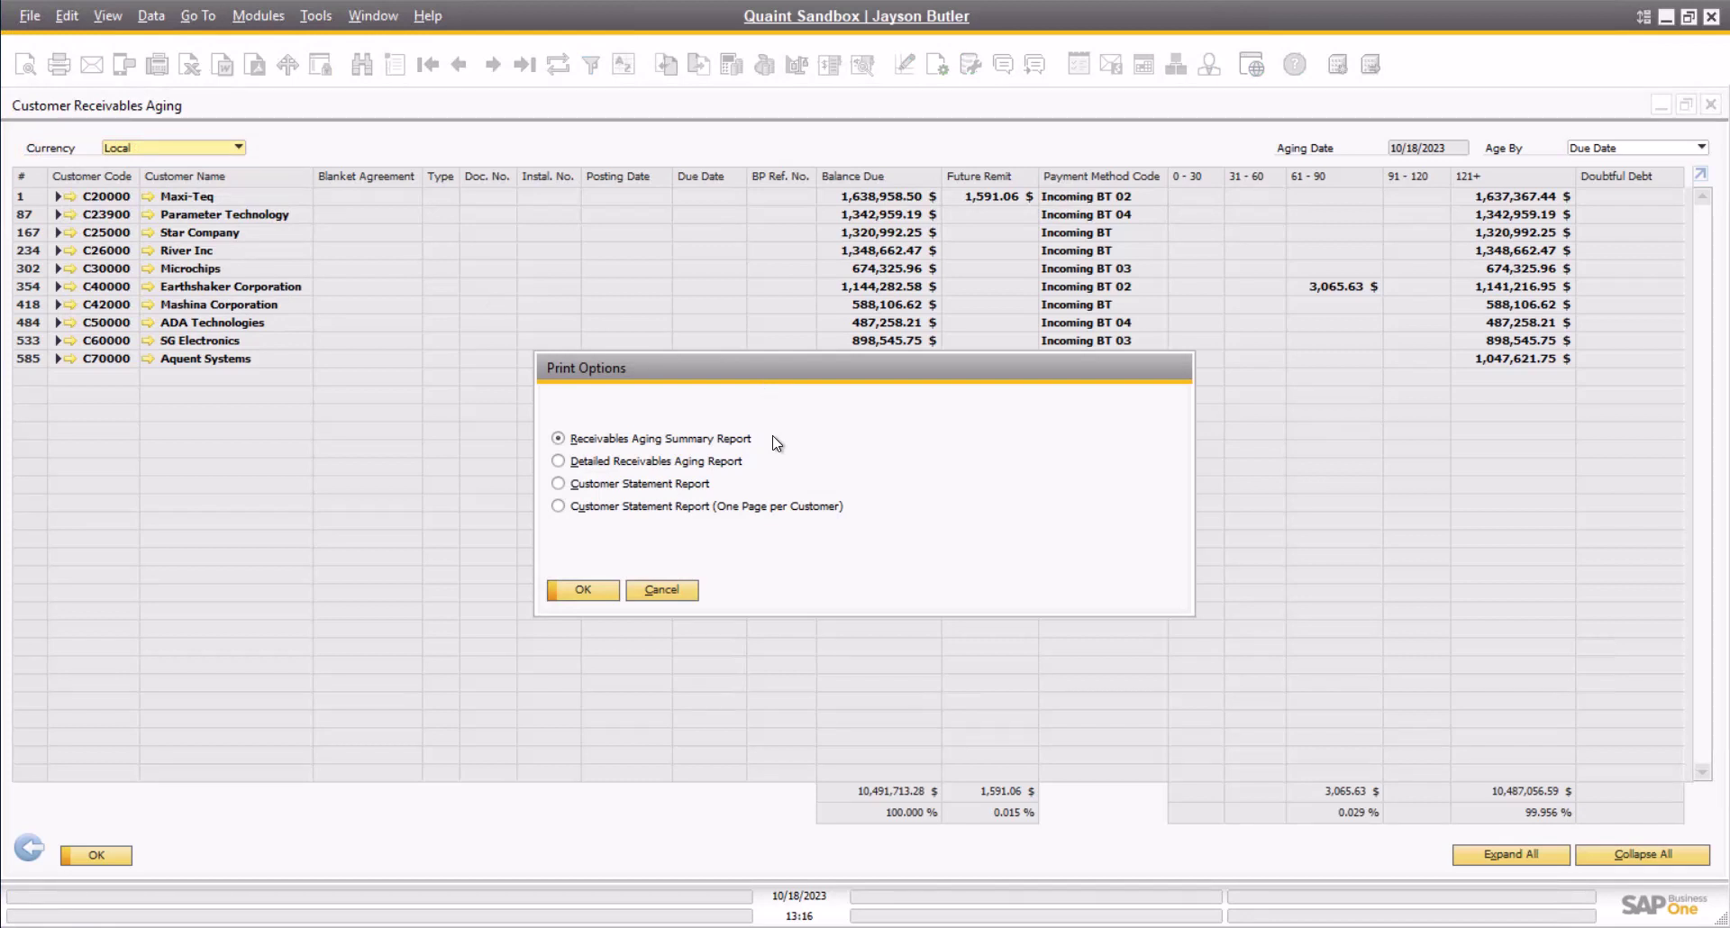
left_click(581, 591)
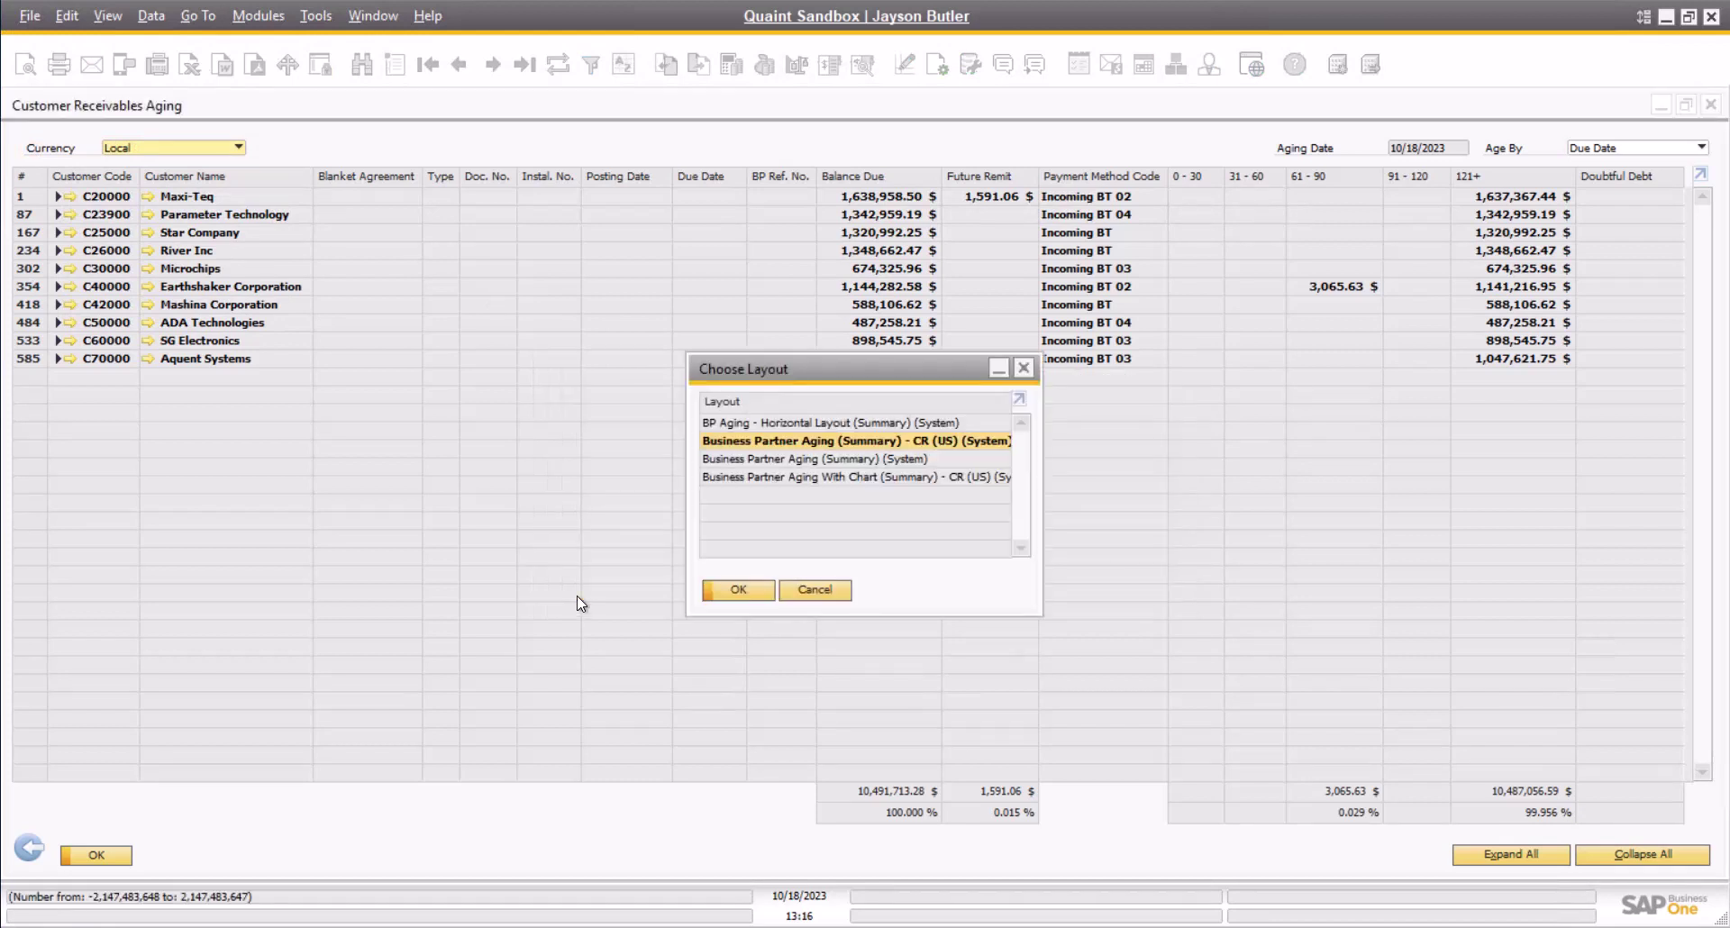
left_click(716, 481)
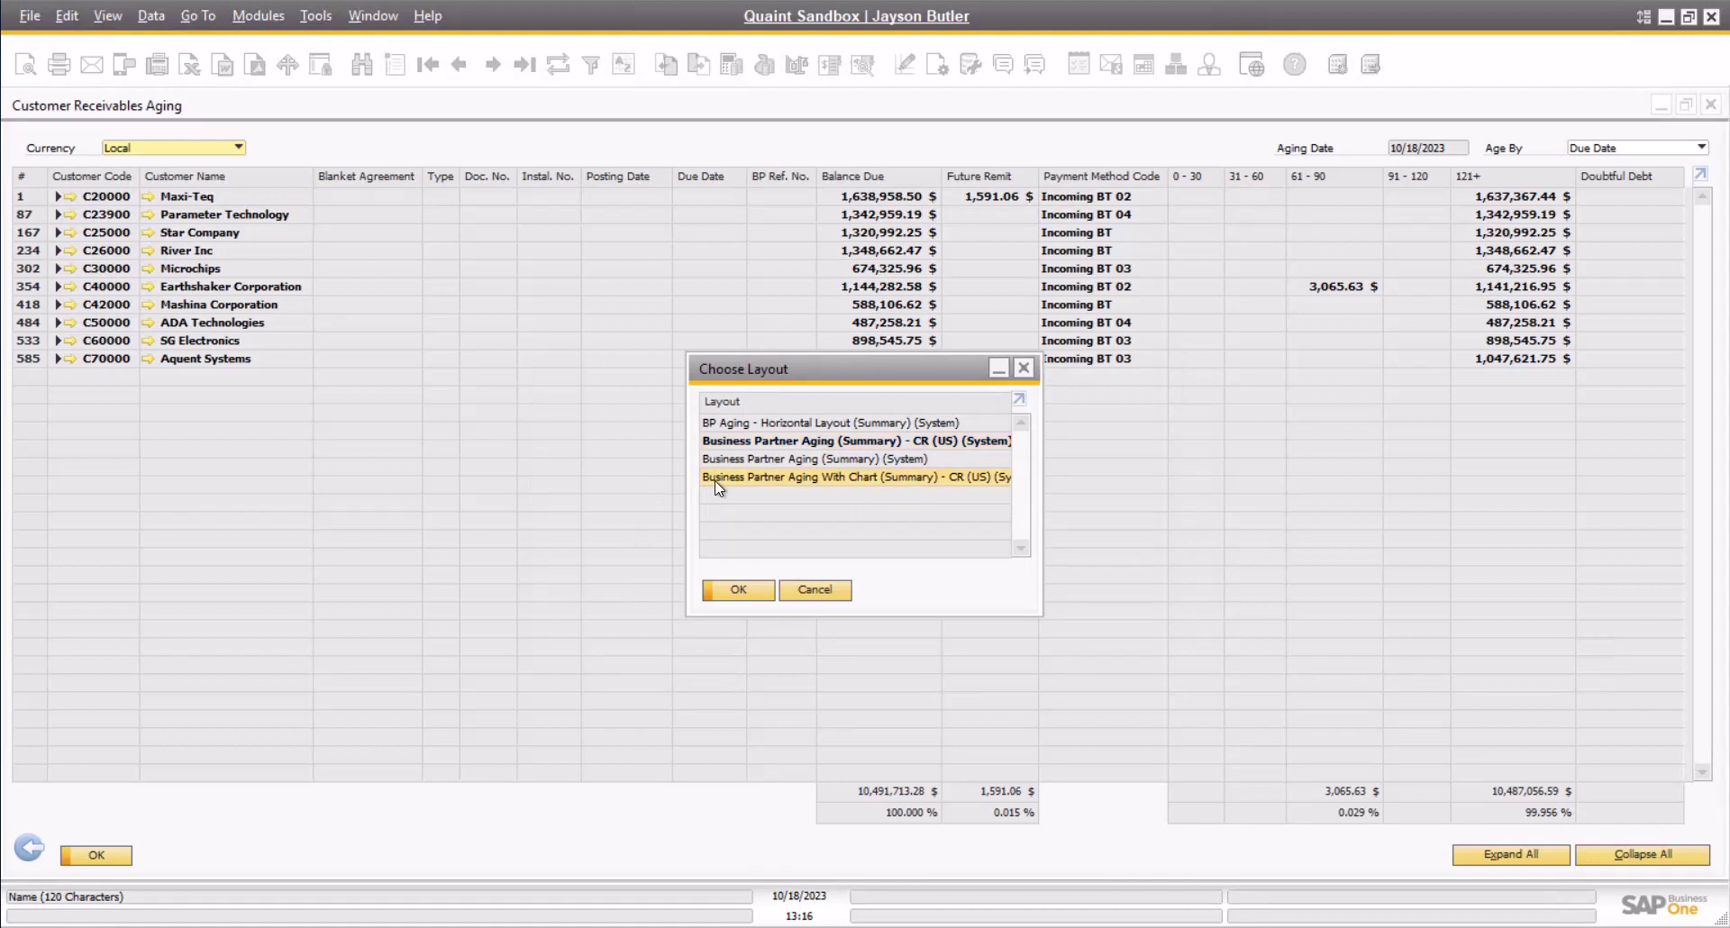
left_click(760, 592)
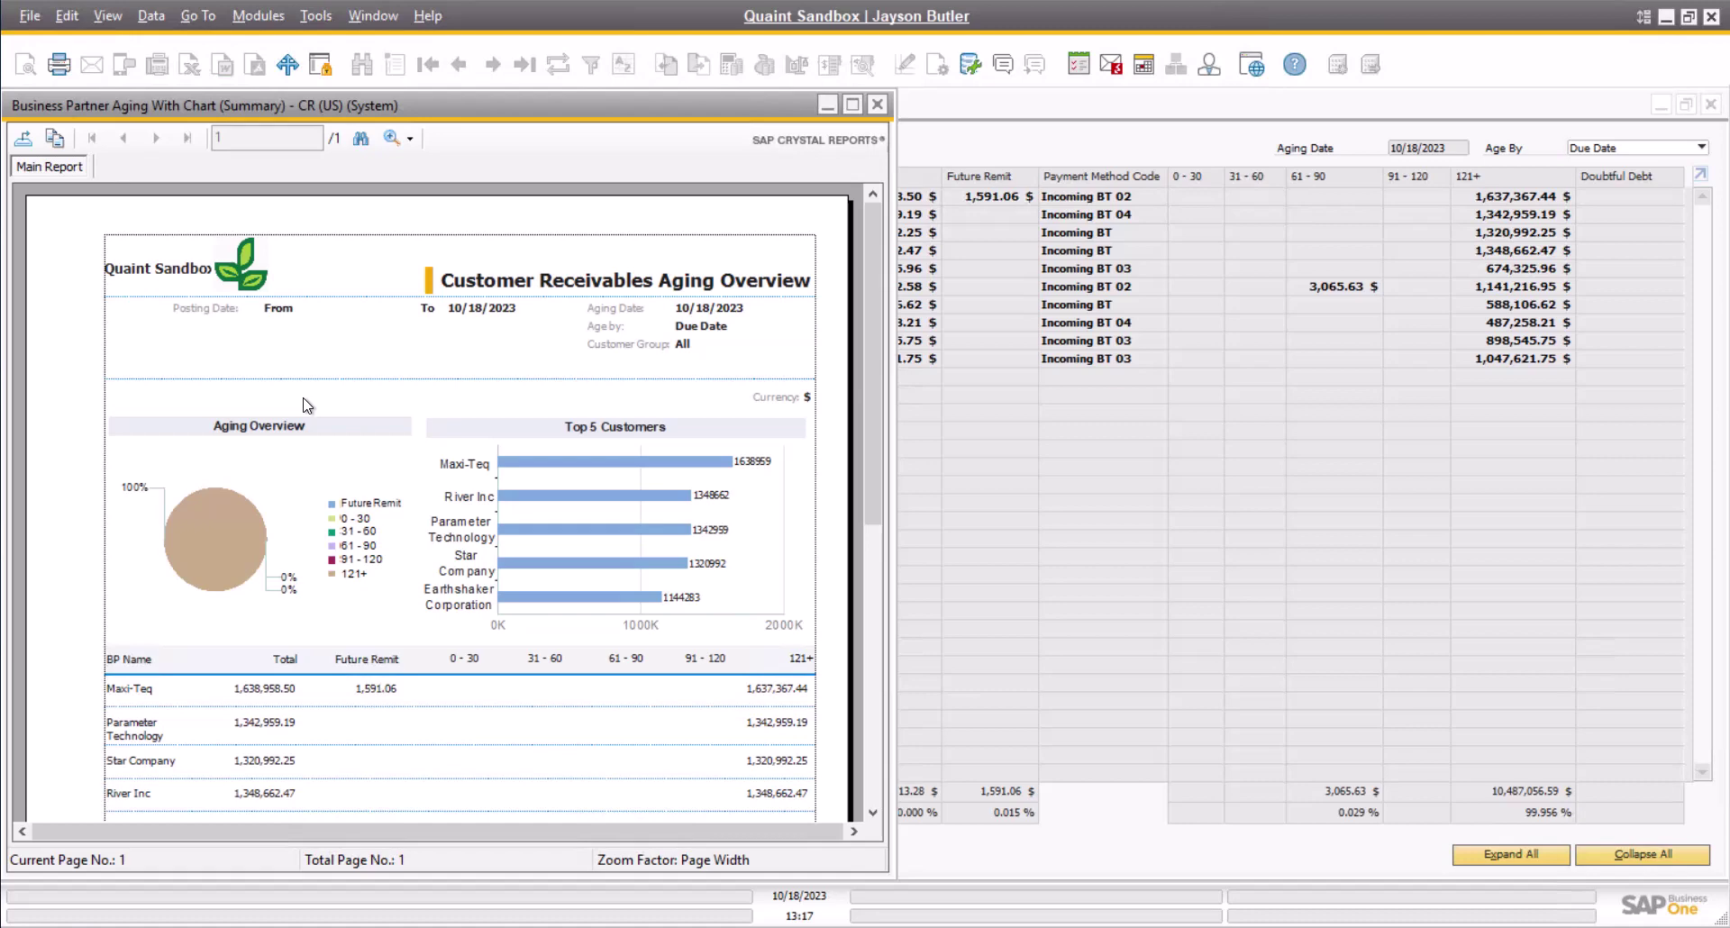
left_click(876, 104)
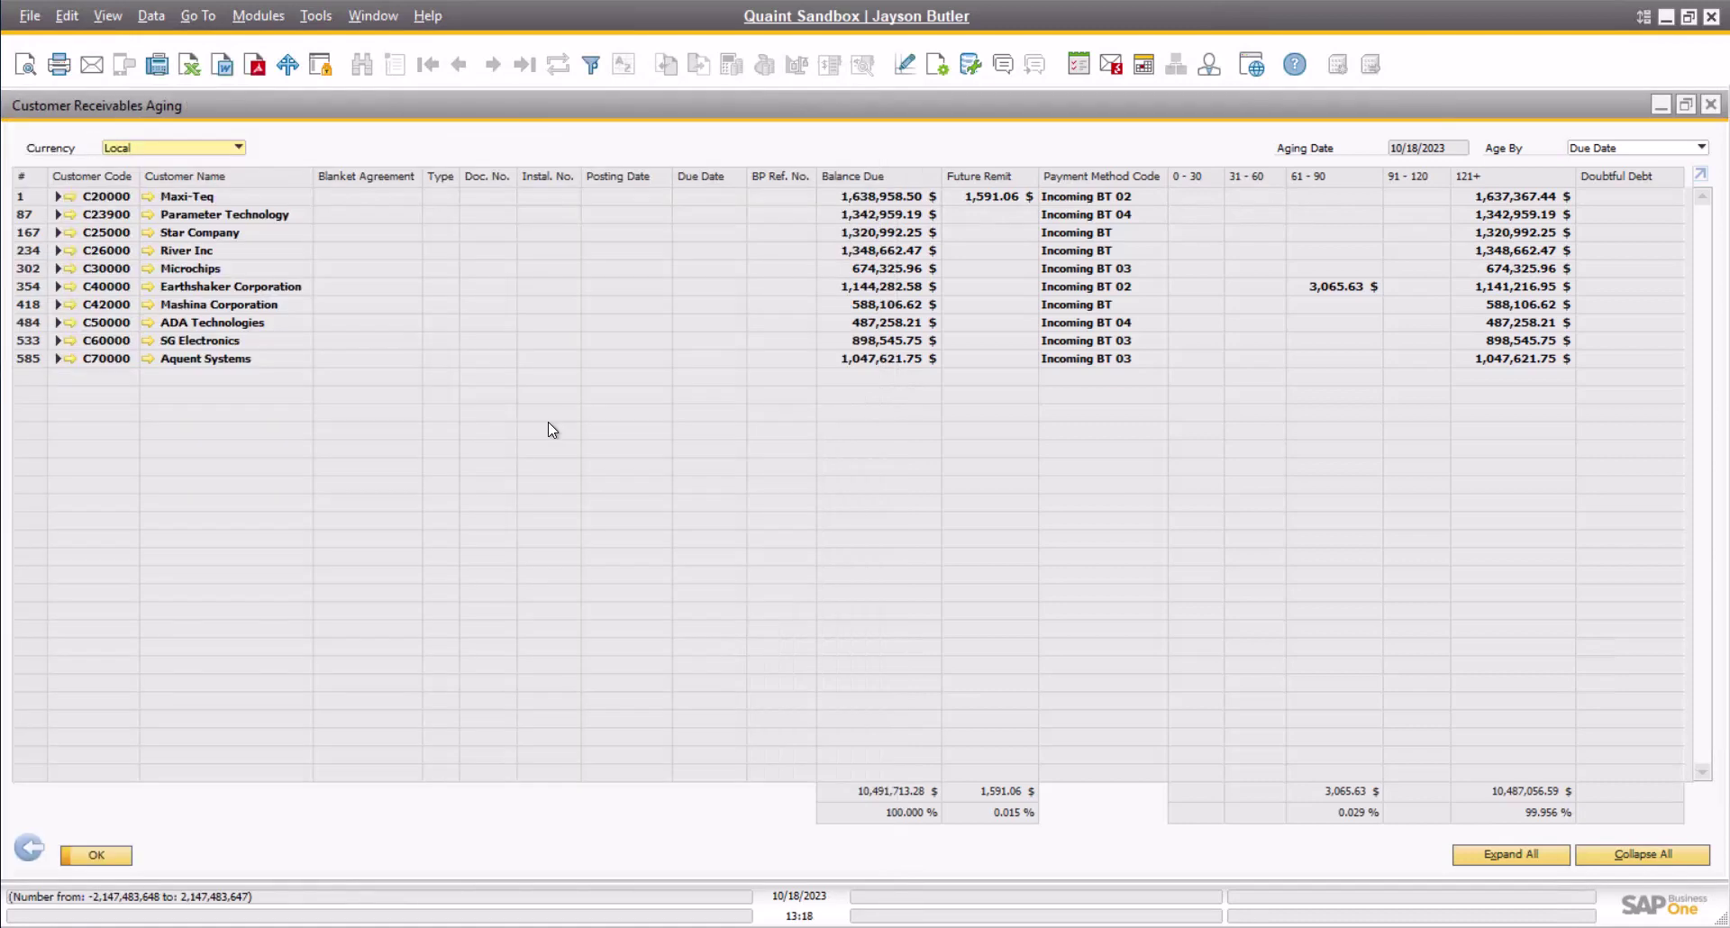
left_click(29, 16)
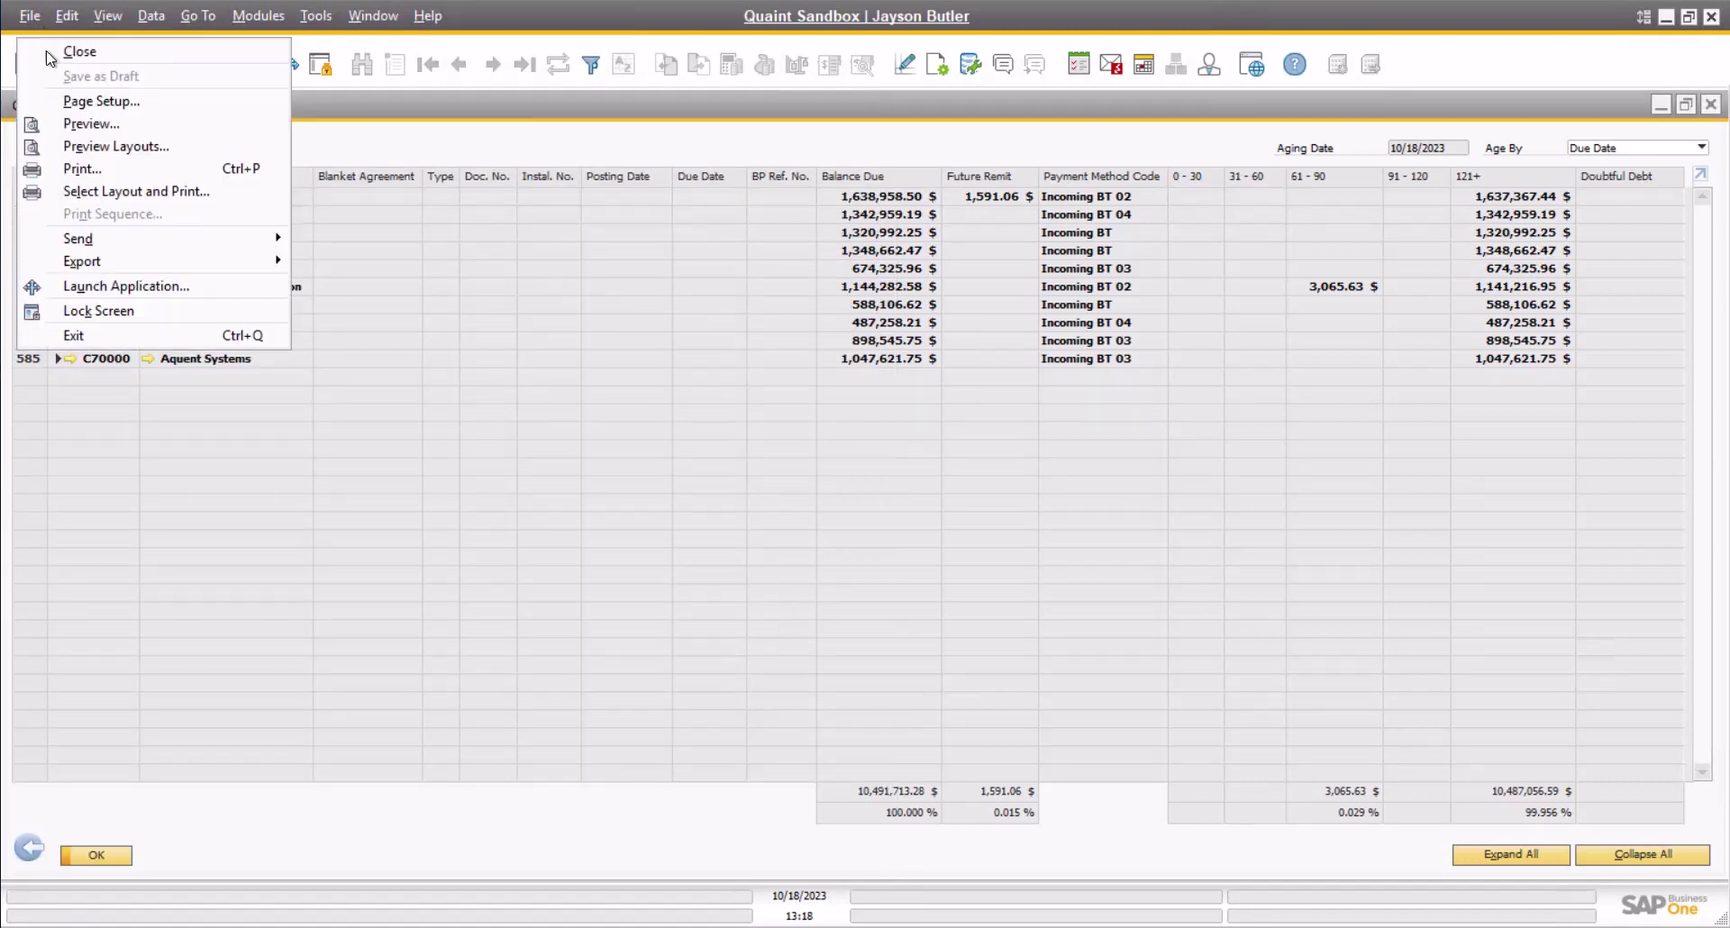
left_click(81, 146)
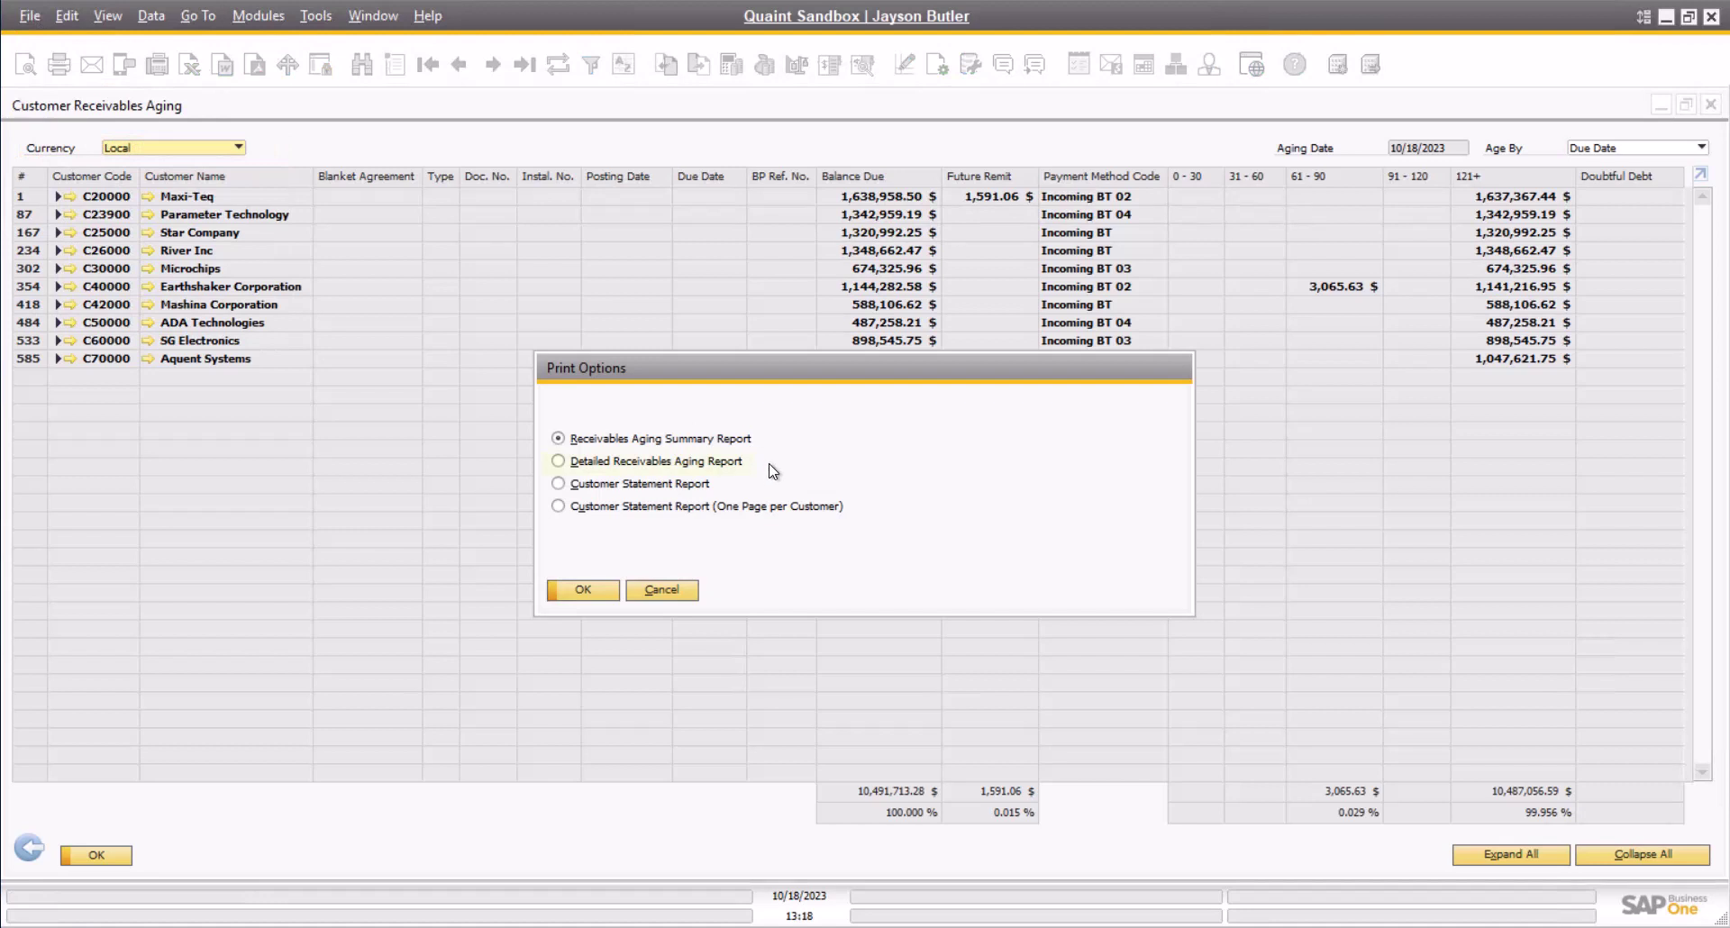
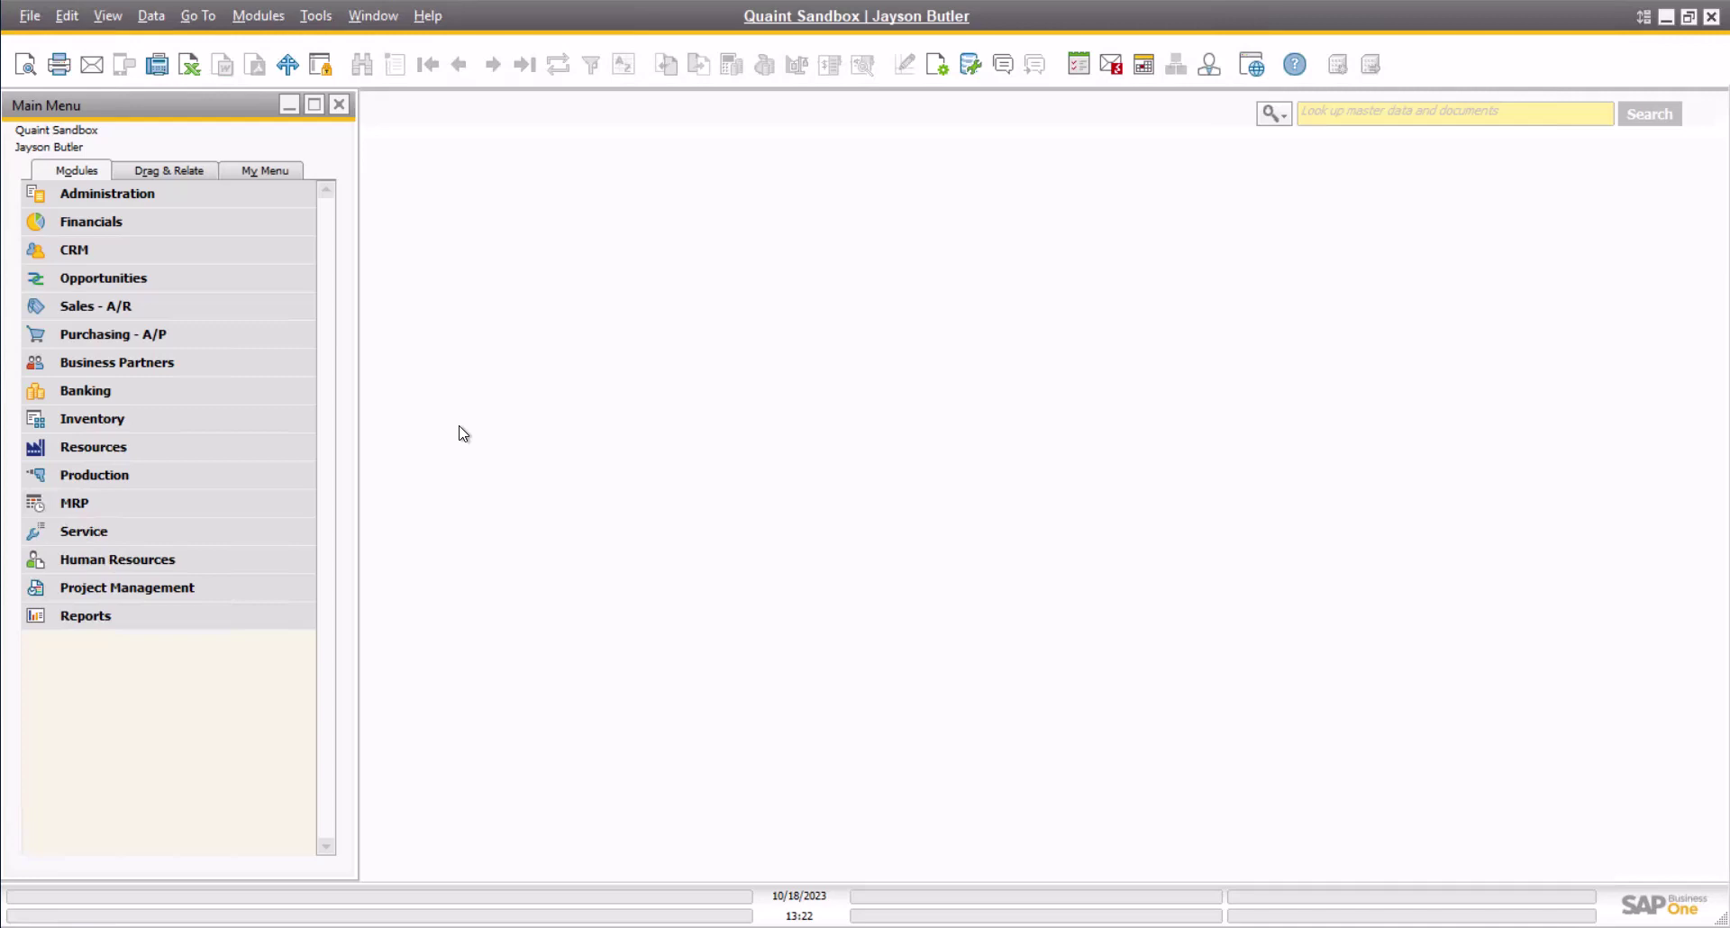
- Find Earthshaker Corporation in Business Partner Master Data by searching the name for "earth"
left_click(291, 365)
left_click(274, 390)
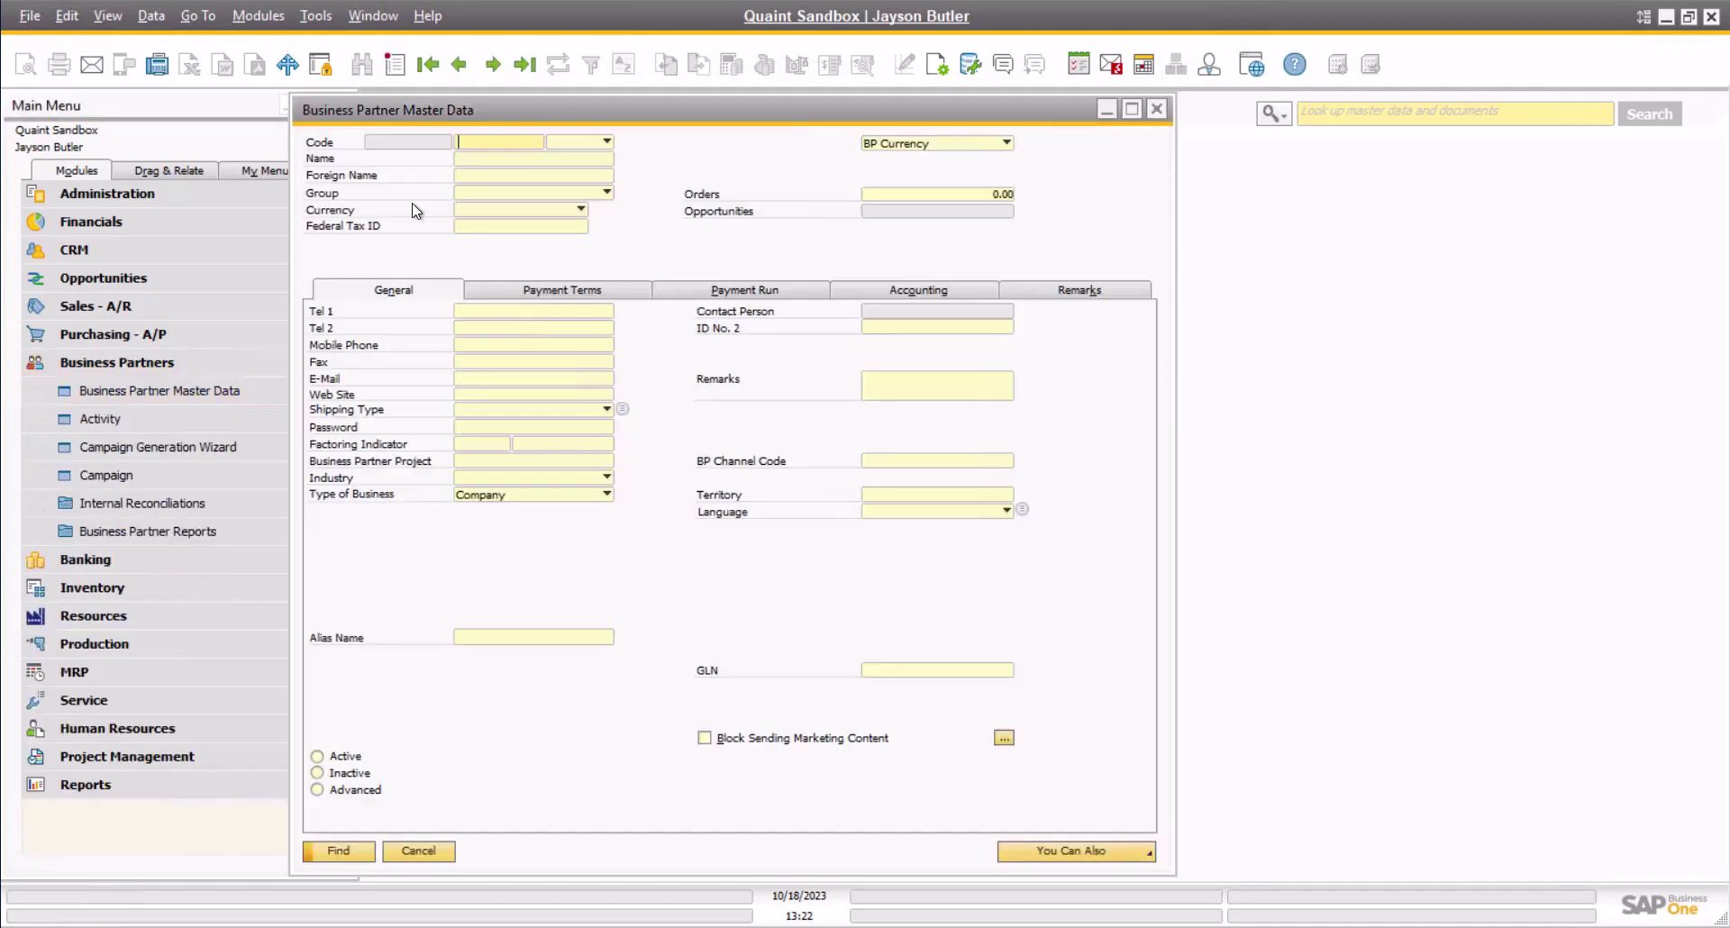
left_click(467, 160)
type("earth")
key("Return")
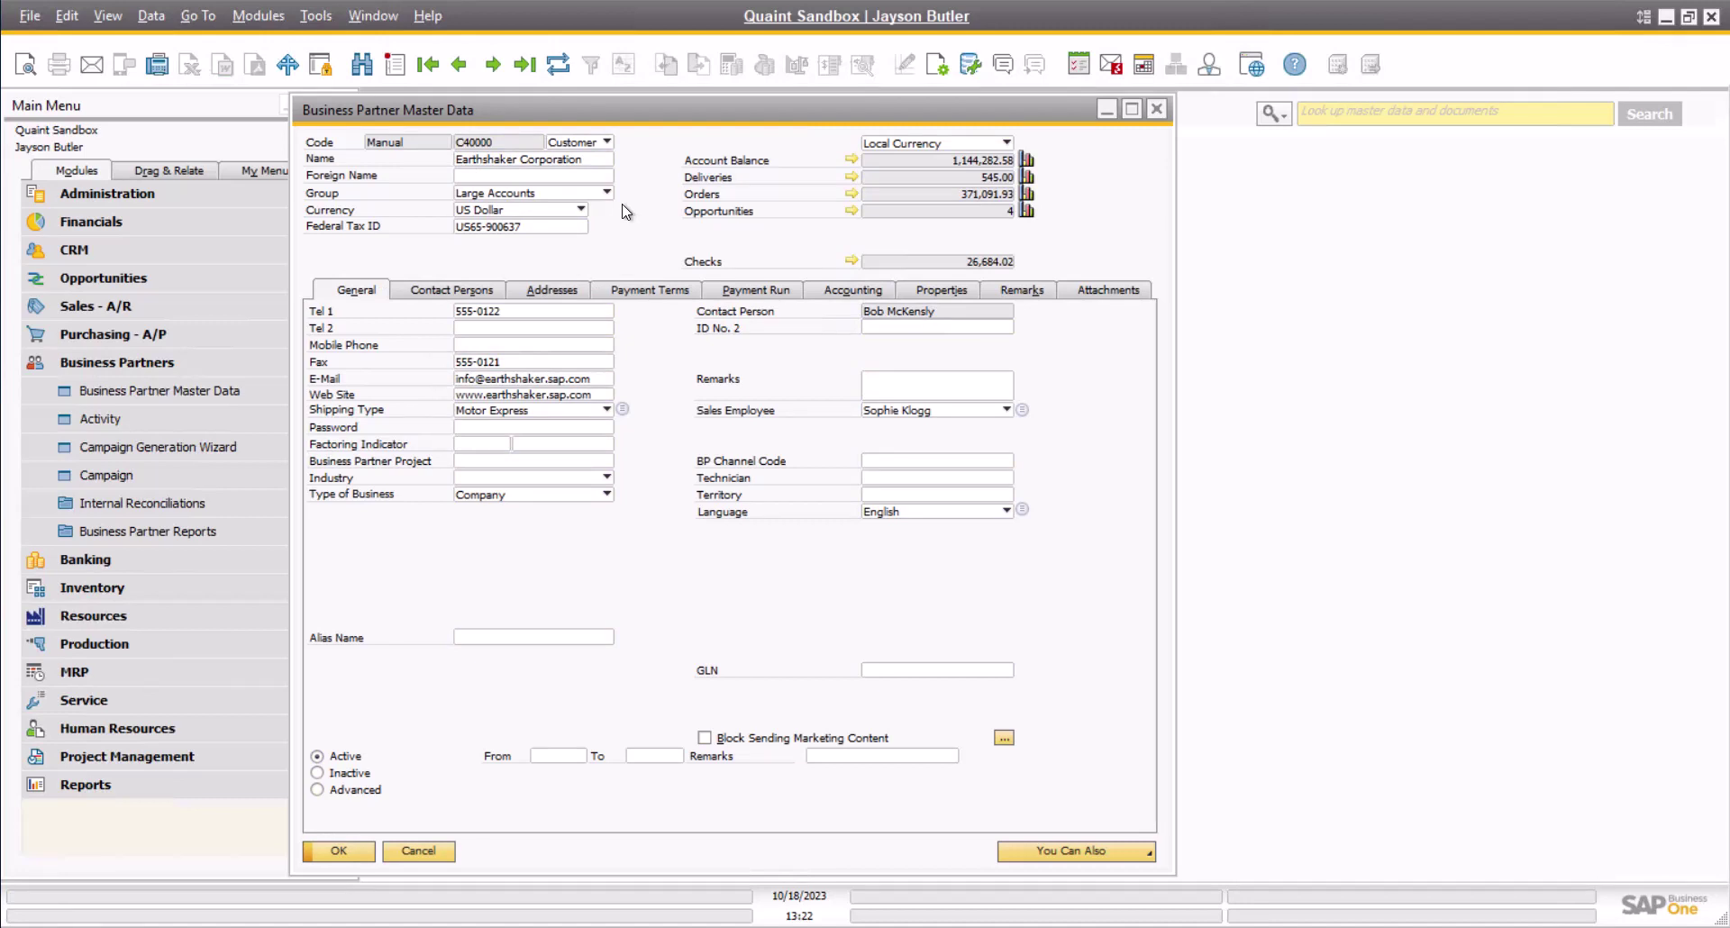
- Run the aging report for Earthshaker Corporation alone from its account balance, keeping the prefilled selection criteria
left_click(851, 160)
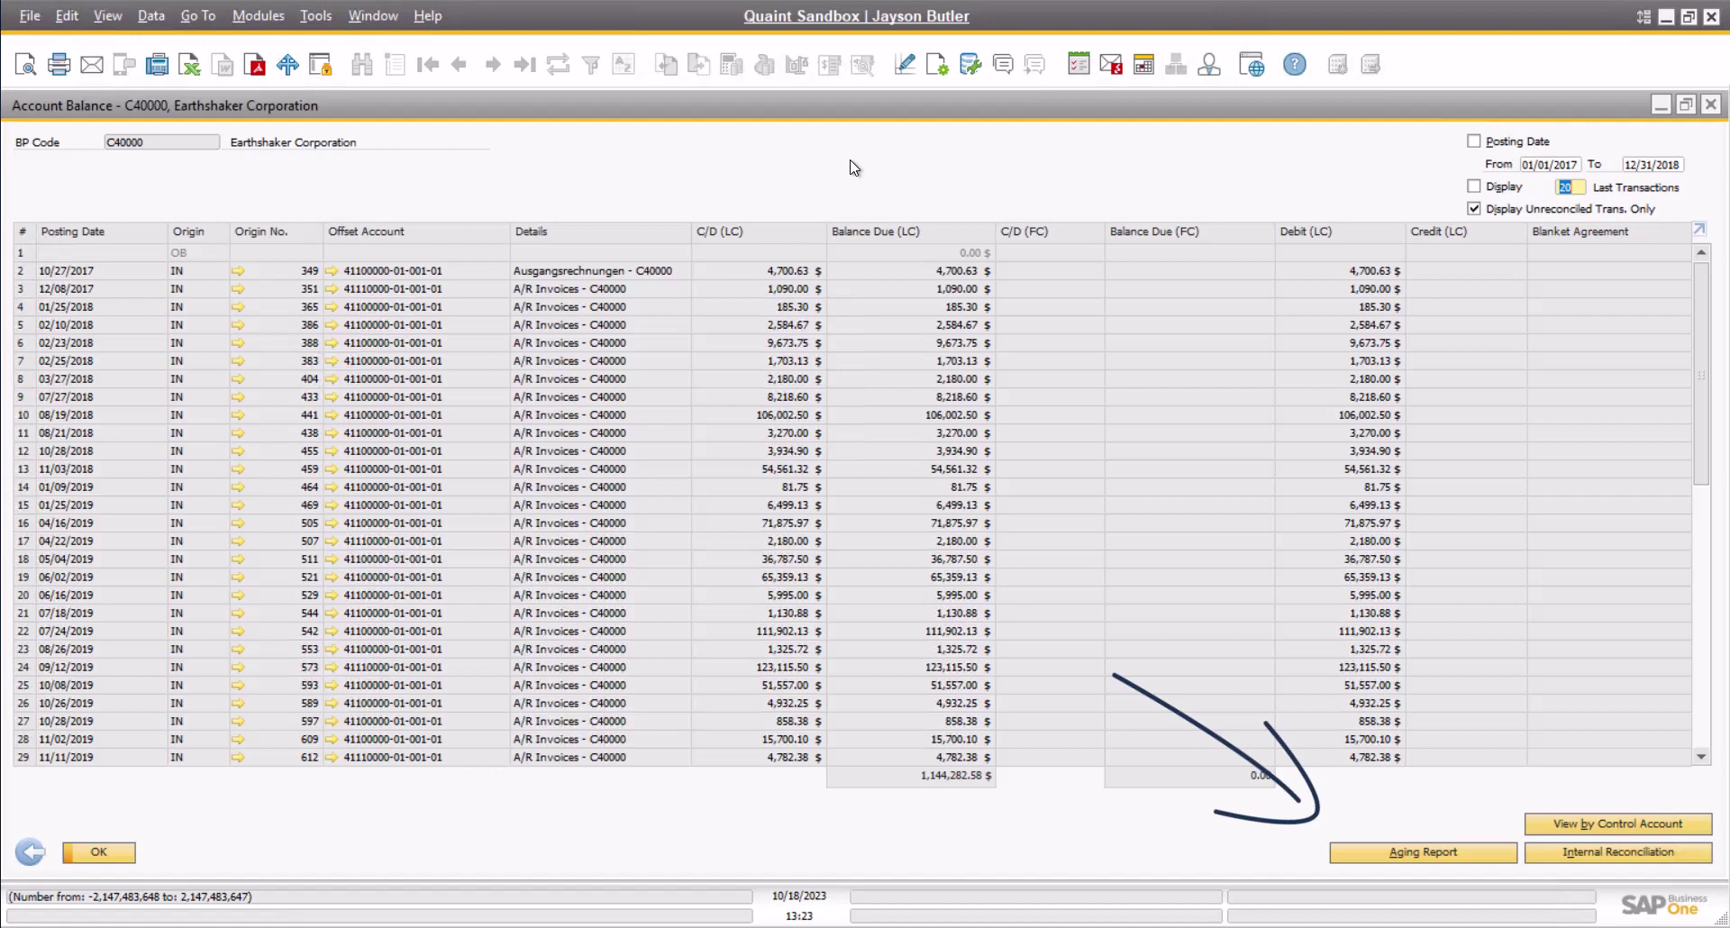
left_click(1442, 862)
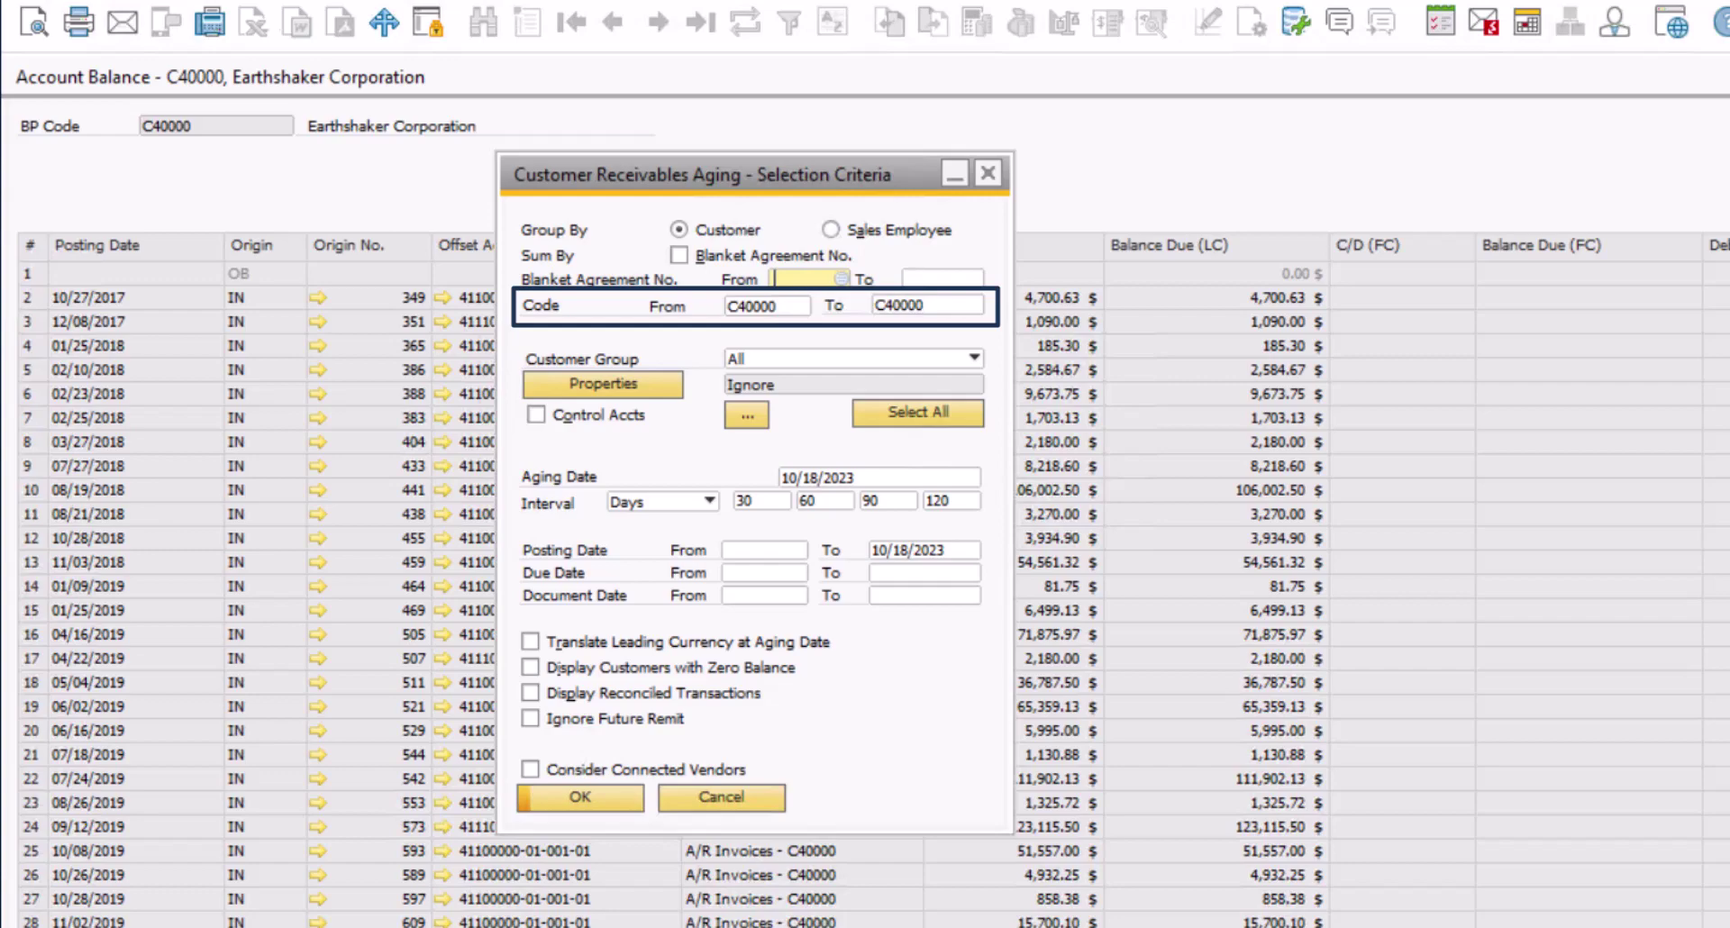
left_click(604, 802)
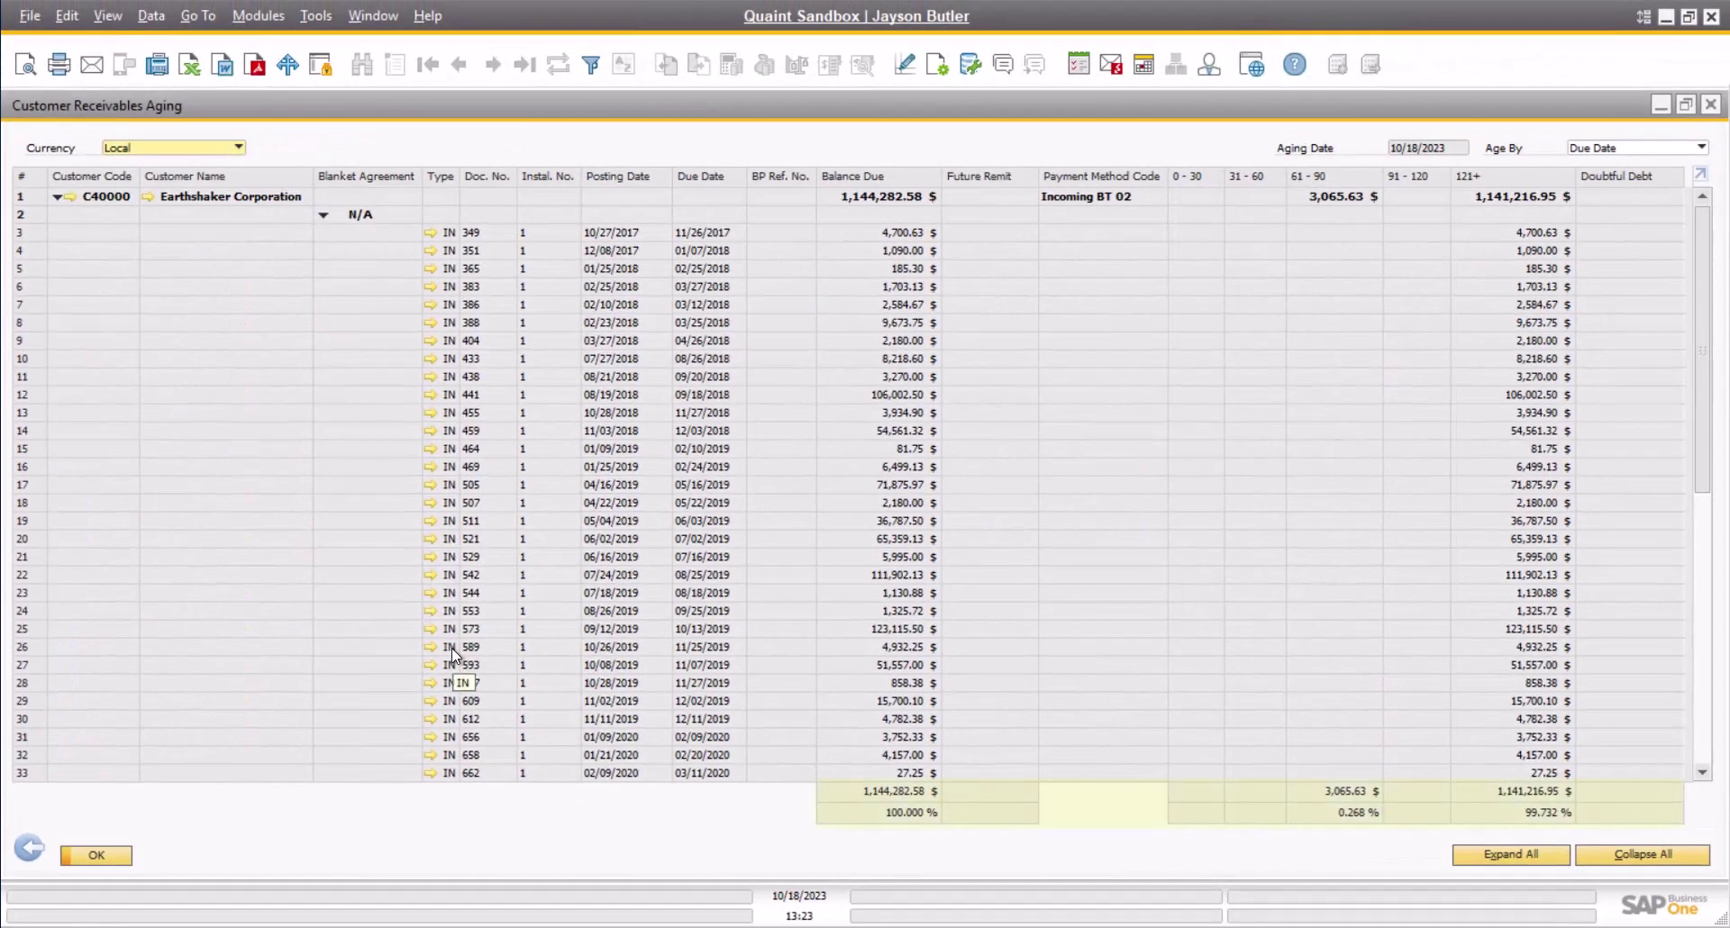